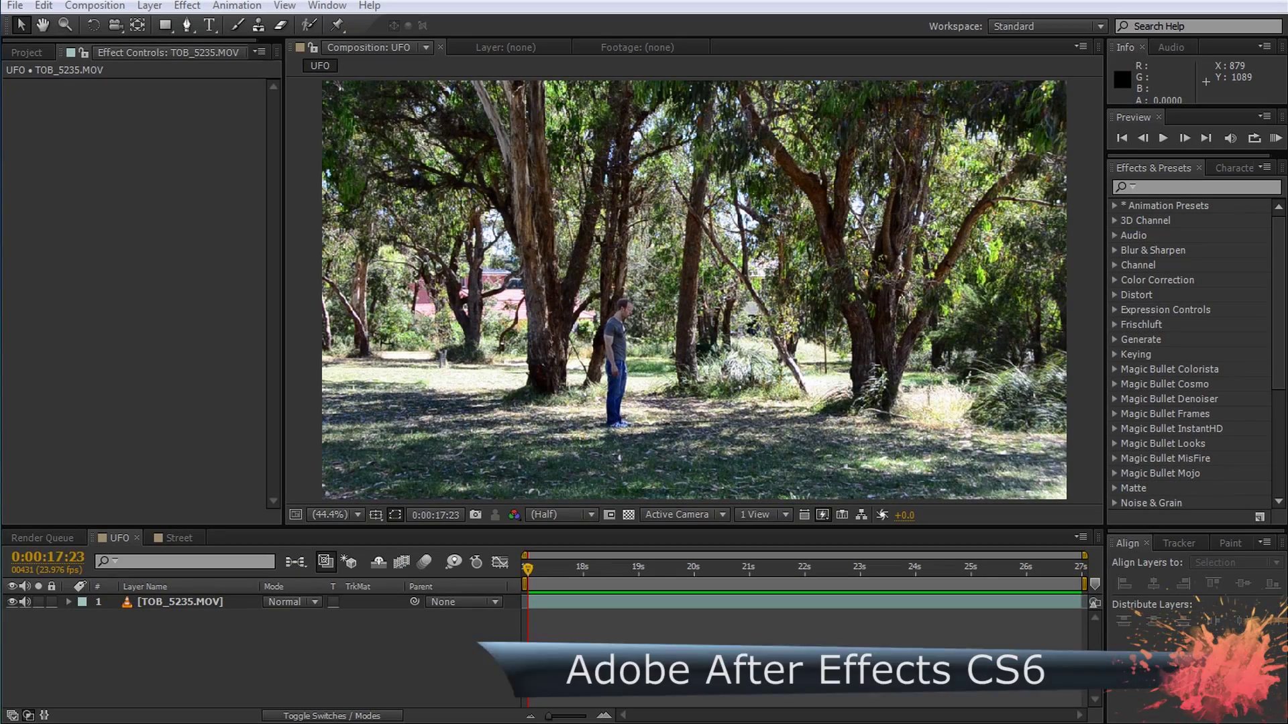
Play the park footage in the UFO composition, then stop the playback.
{"action": "key", "text": "space"}
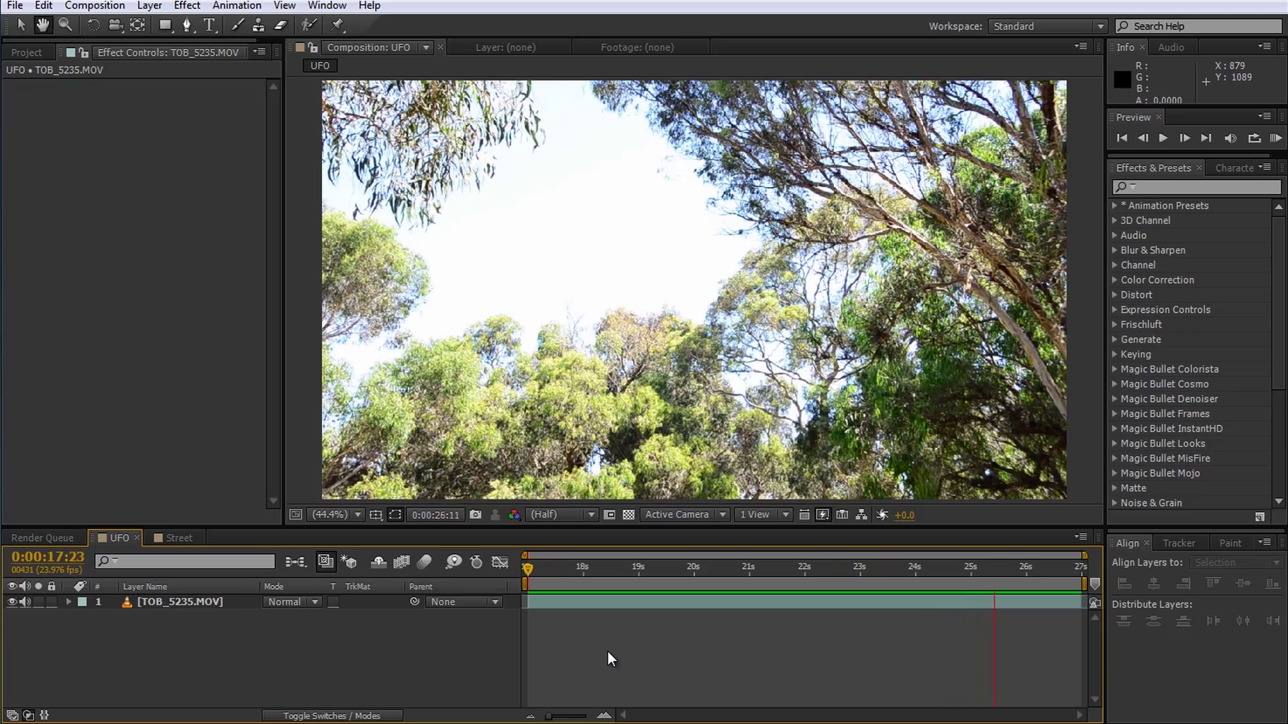
{"action": "key", "text": "space"}
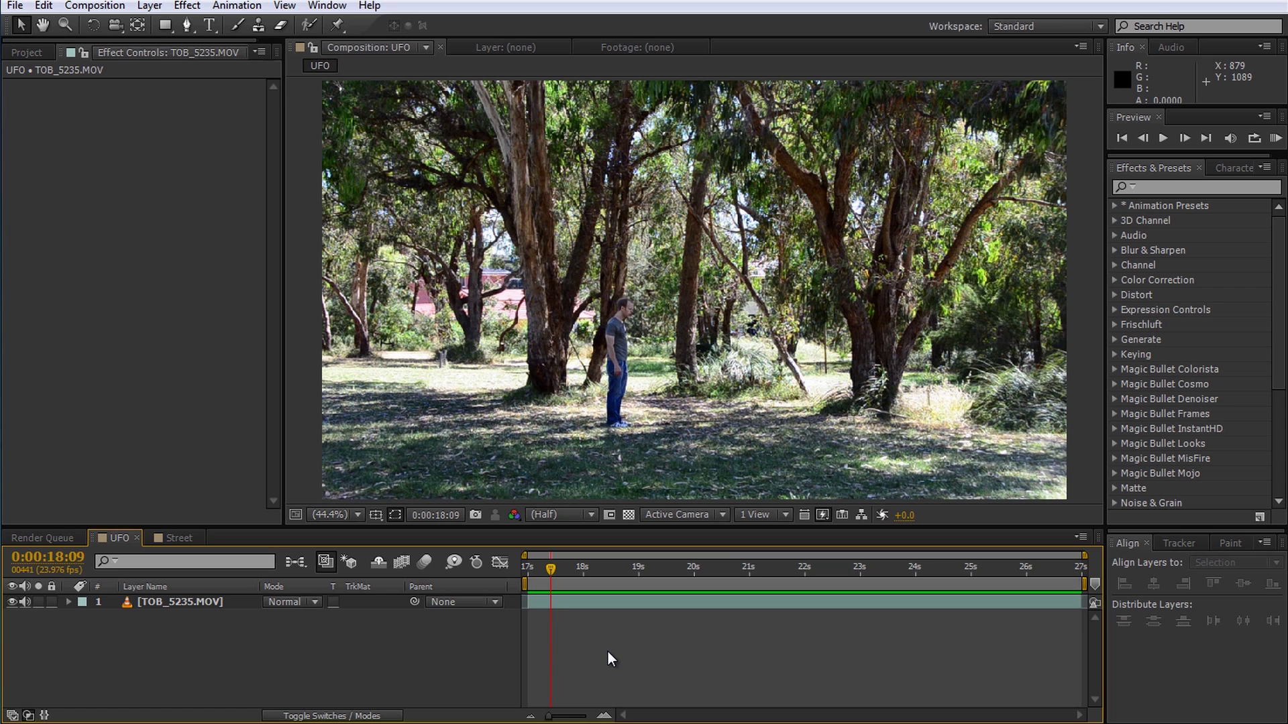
Search Effects & Presets for 'tracker' and apply 3D Camera Tracker to the TOB_5235.MOV layer.
{"action": "left_click", "coordinate": [1218, 187]}
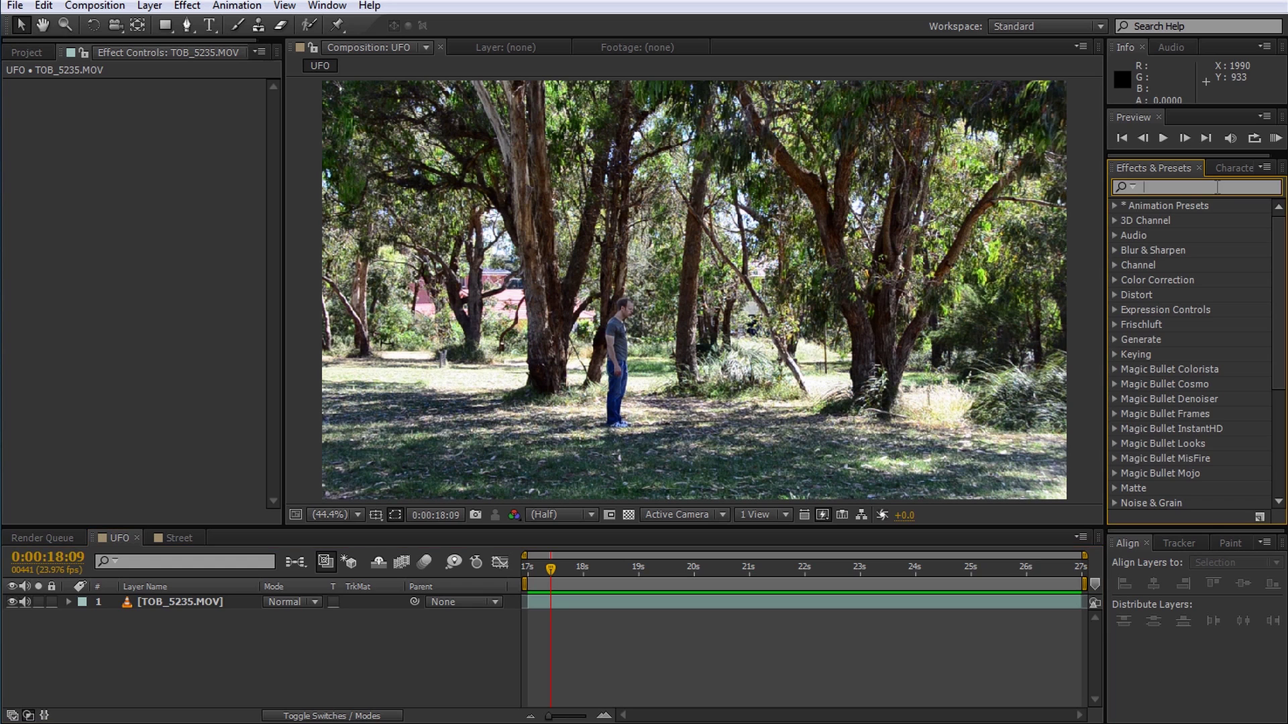
{"action": "type", "text": "tracker"}
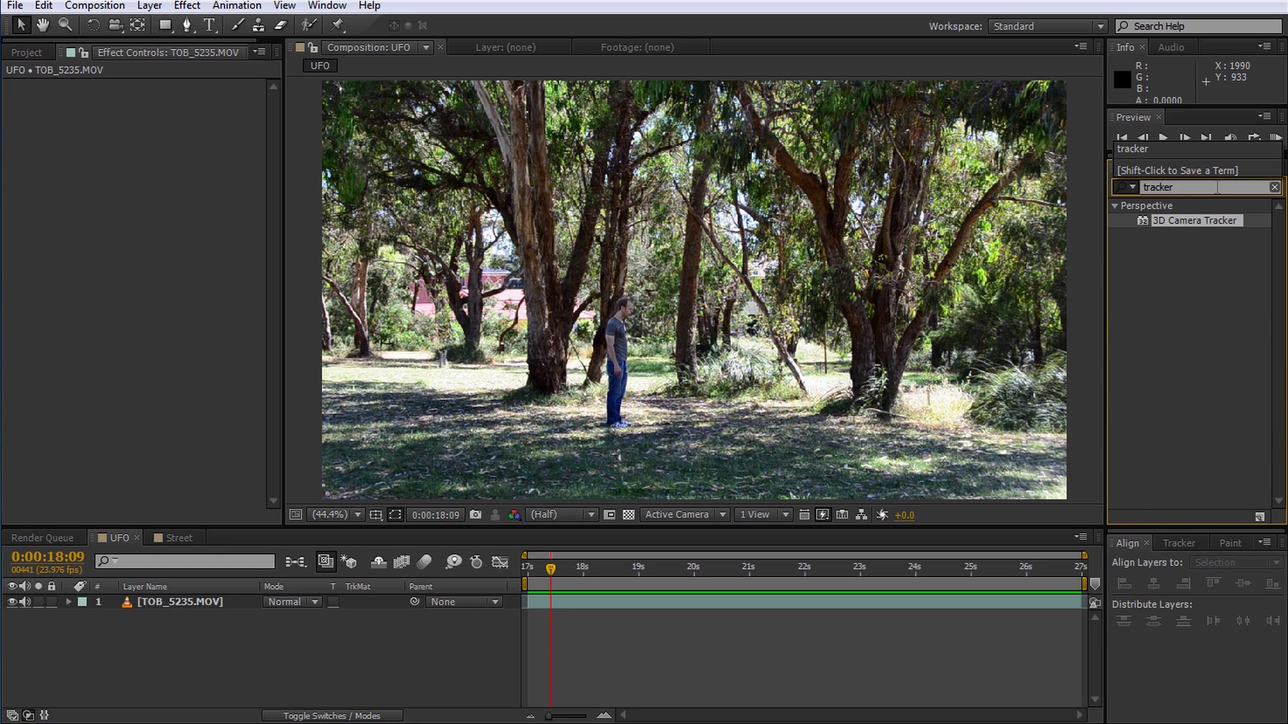
{"action": "left_click_drag", "start_coordinate": [1193, 221], "coordinate": [226, 605]}
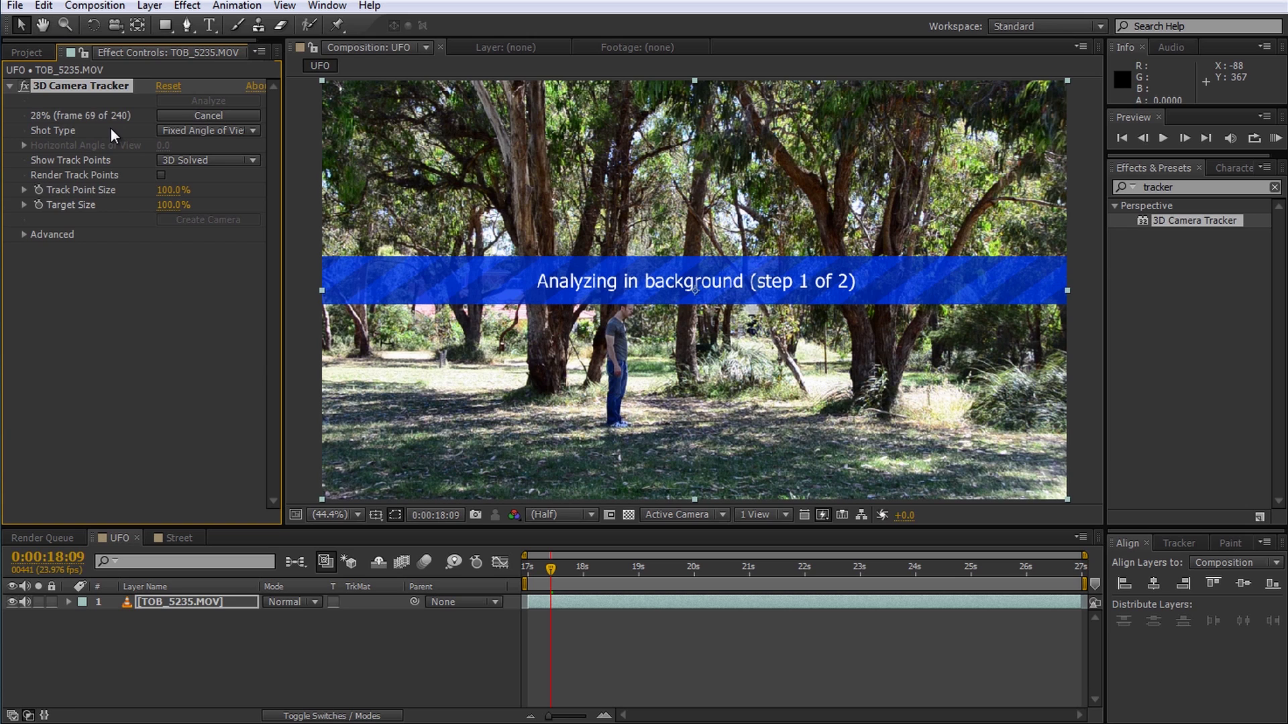
Check the Shot Type and Show Track Points options, keeping the defaults, including 3D Solved.
{"action": "left_click", "coordinate": [252, 130]}
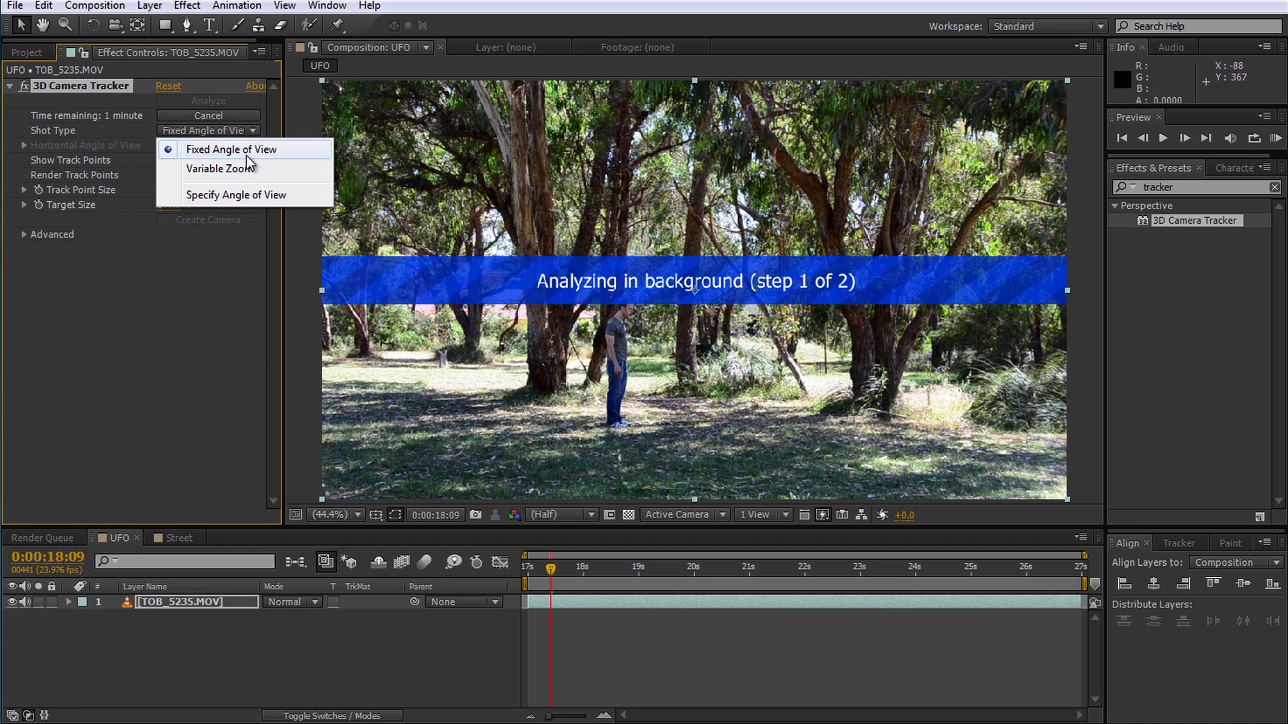
{"action": "left_click", "coordinate": [135, 133]}
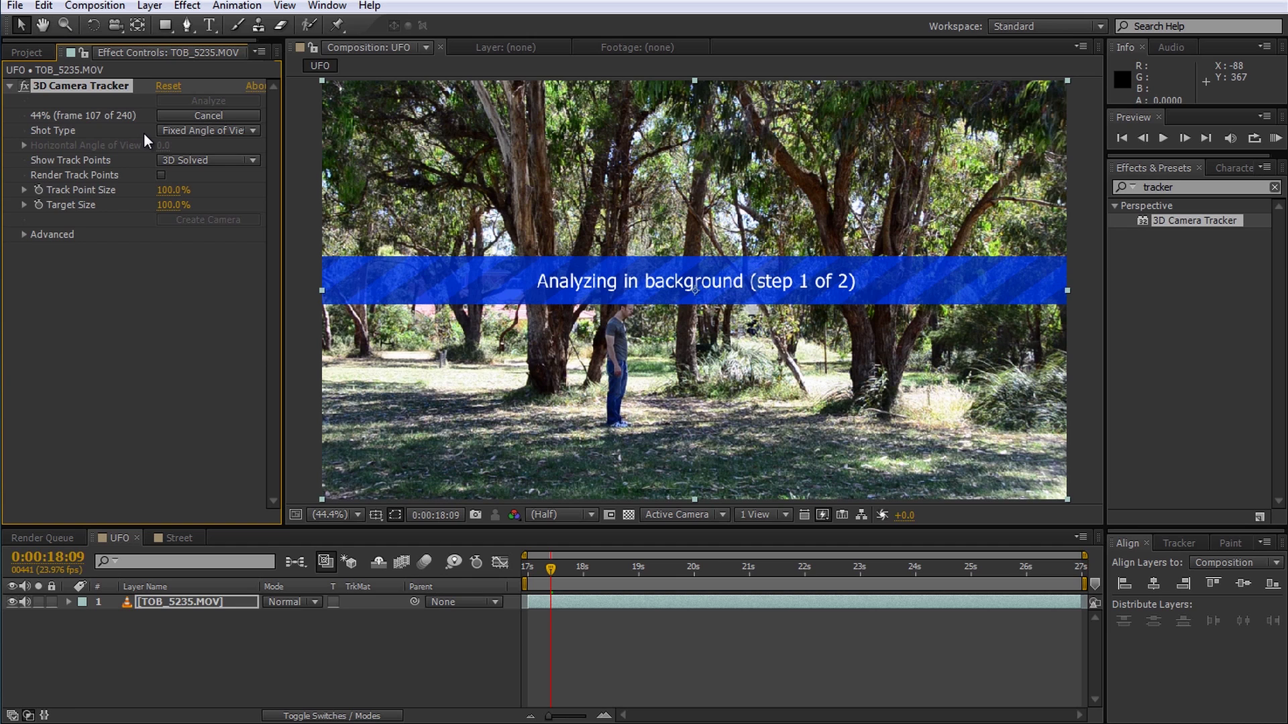
{"action": "left_click", "coordinate": [251, 161]}
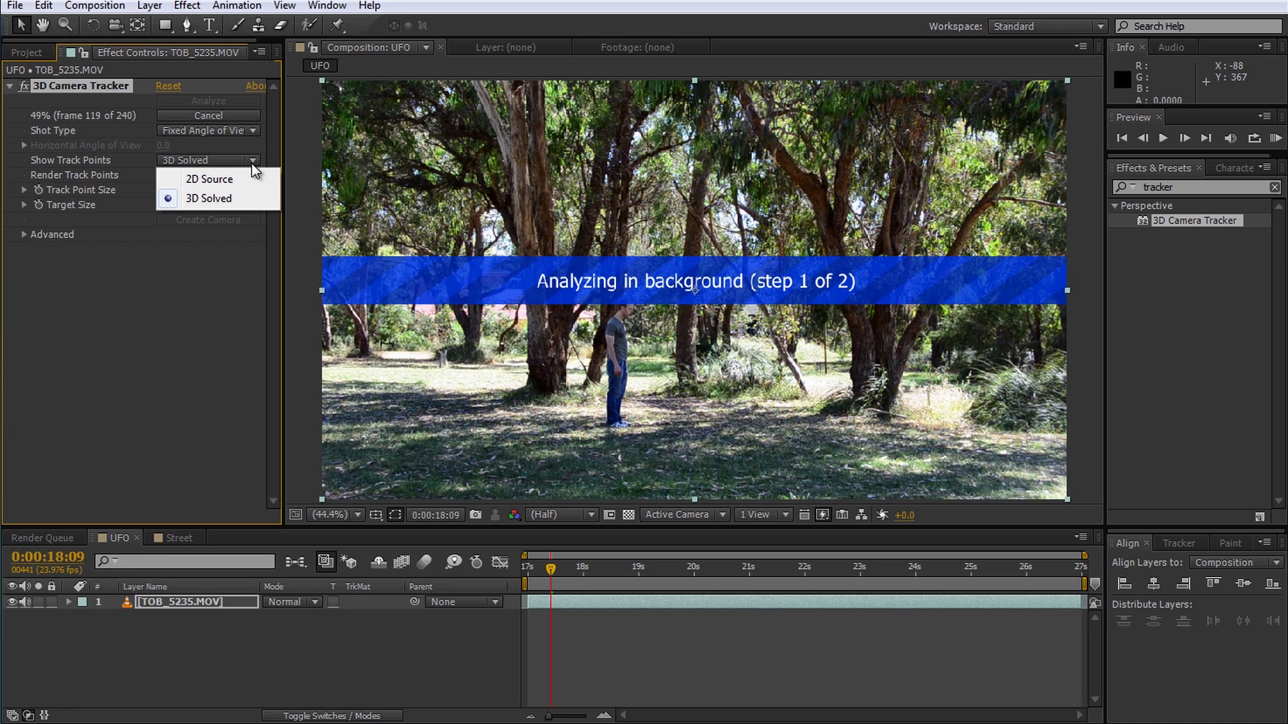
{"action": "left_click", "coordinate": [245, 198]}
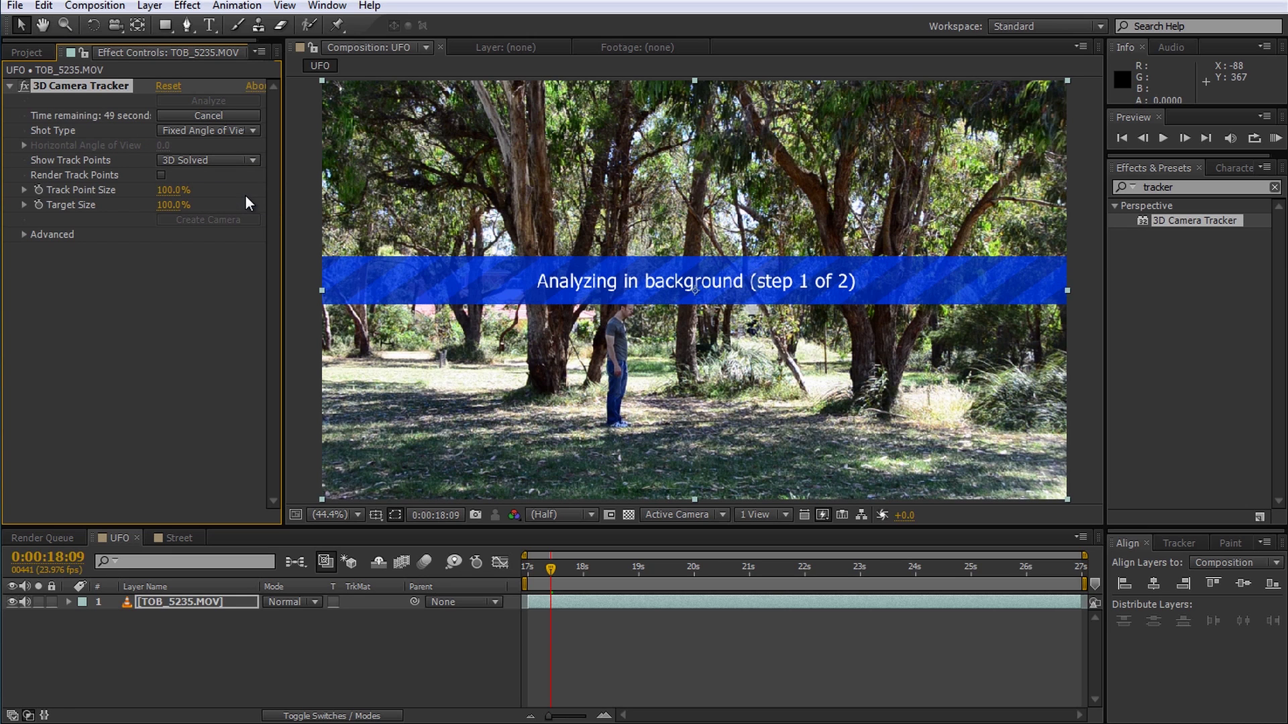
Expand Advanced and keep Auto Detect as the Solve Method, then collapse it.
{"action": "left_click", "coordinate": [25, 234]}
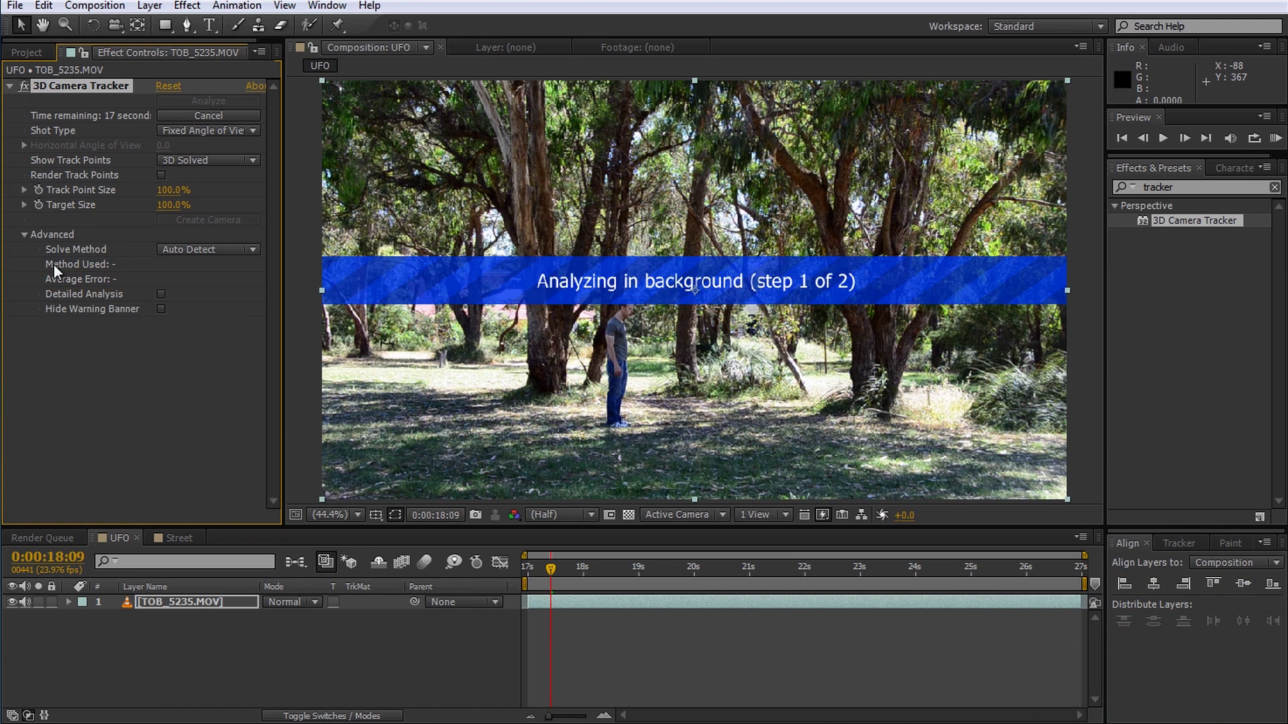
{"action": "left_click", "coordinate": [247, 250]}
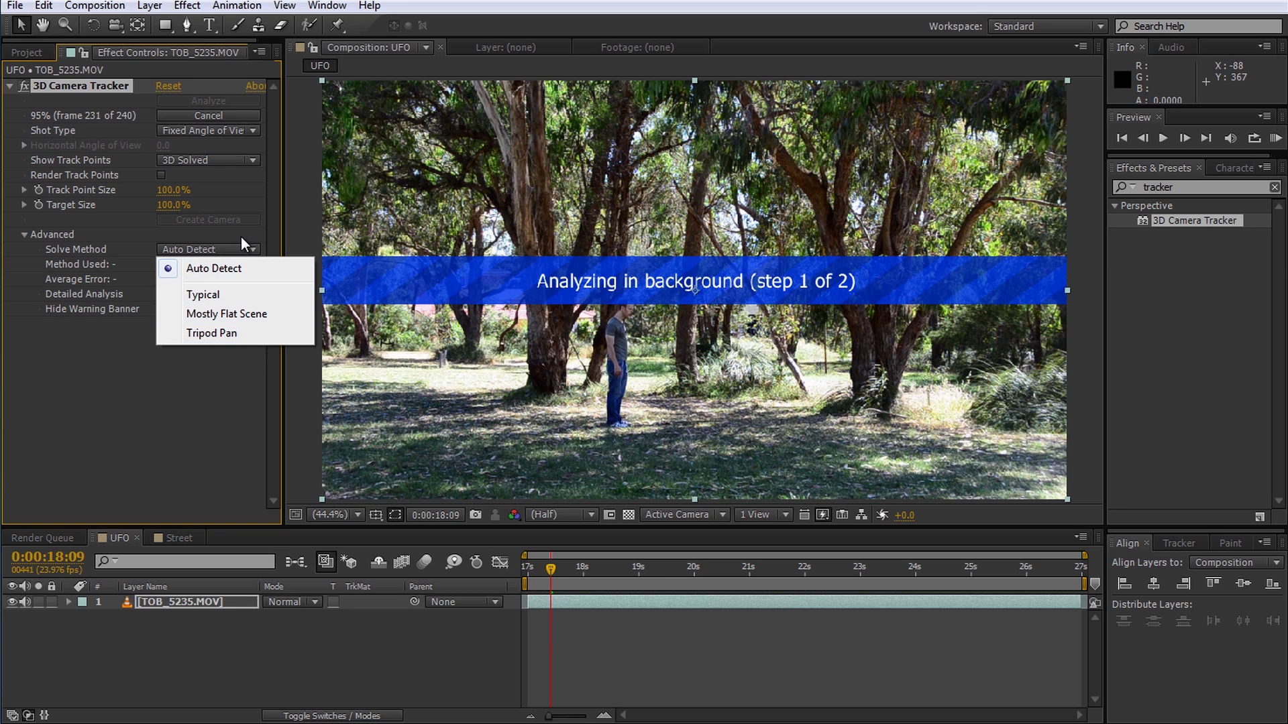
{"action": "left_click", "coordinate": [246, 234]}
{"action": "left_click", "coordinate": [24, 234]}
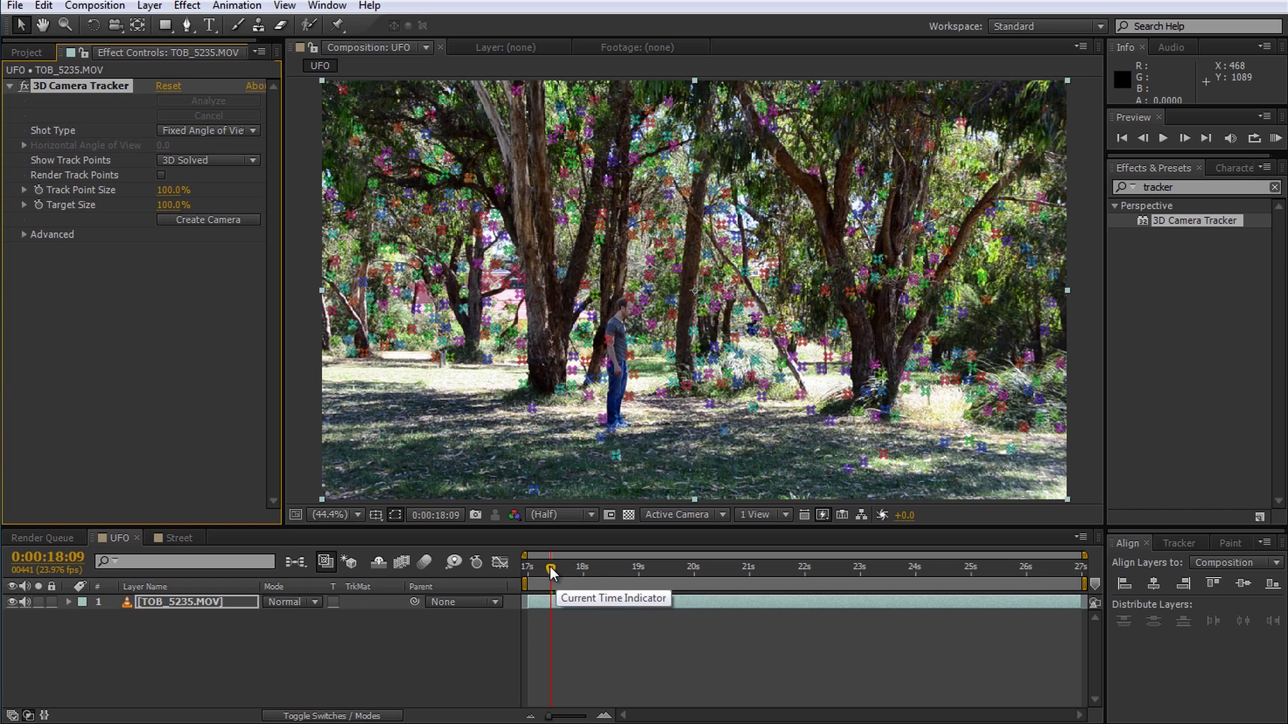
Scrub the timeline to inspect the colored solved track points across the park footage.
{"action": "left_click_drag", "start_coordinate": [550, 566], "coordinate": [569, 598]}
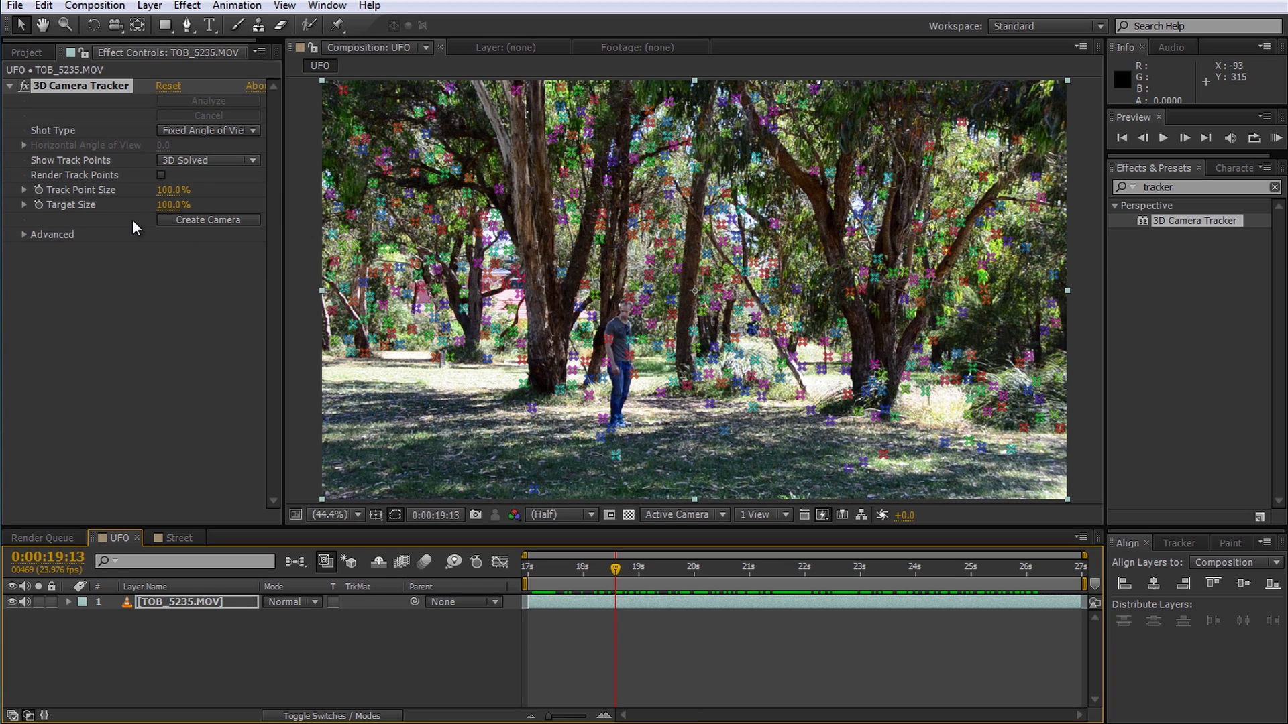
Create the 3D Tracker Camera from the solve and show it in the 4 Views layout.
{"action": "left_click", "coordinate": [209, 222]}
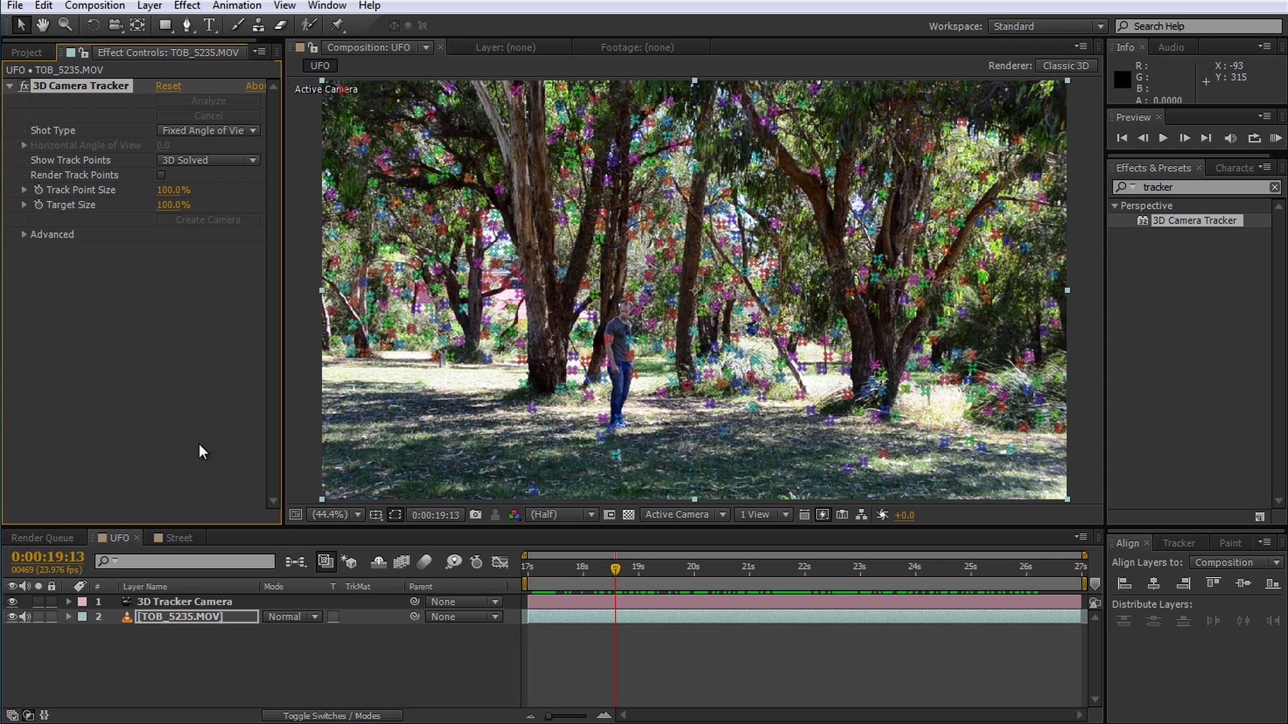
{"action": "left_click", "coordinate": [194, 603]}
{"action": "left_click", "coordinate": [767, 517]}
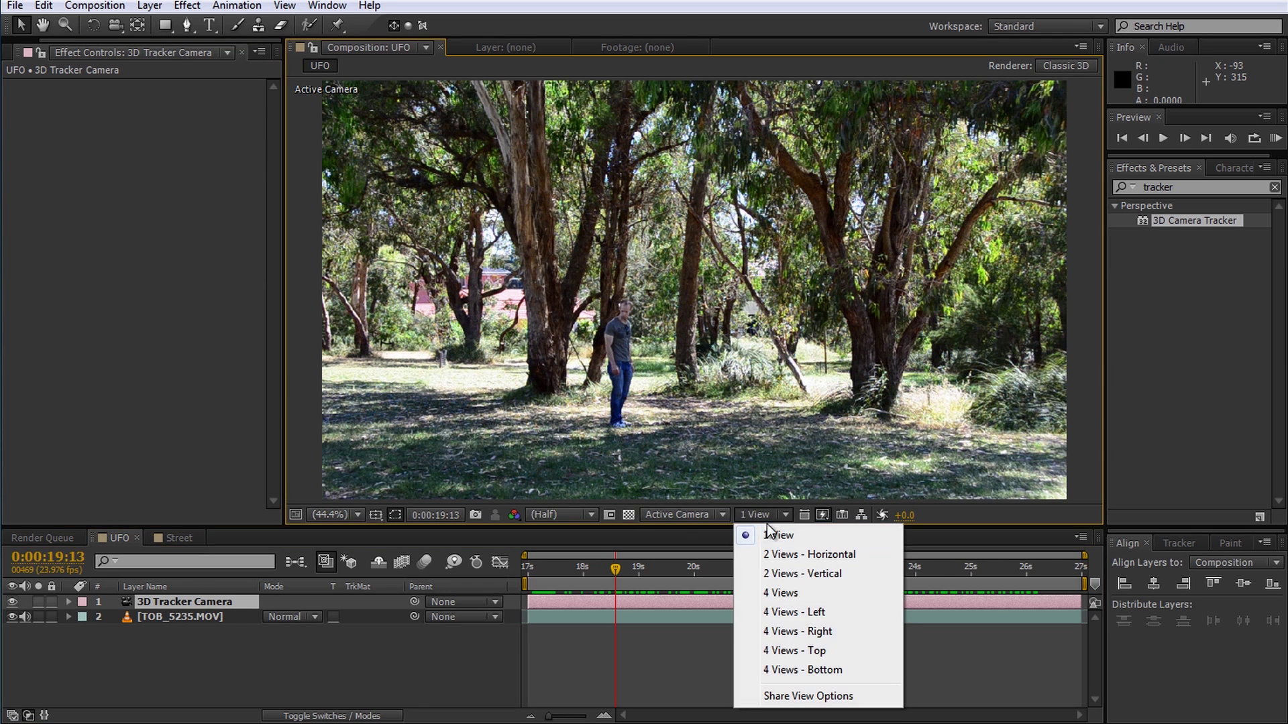
{"action": "left_click", "coordinate": [798, 592]}
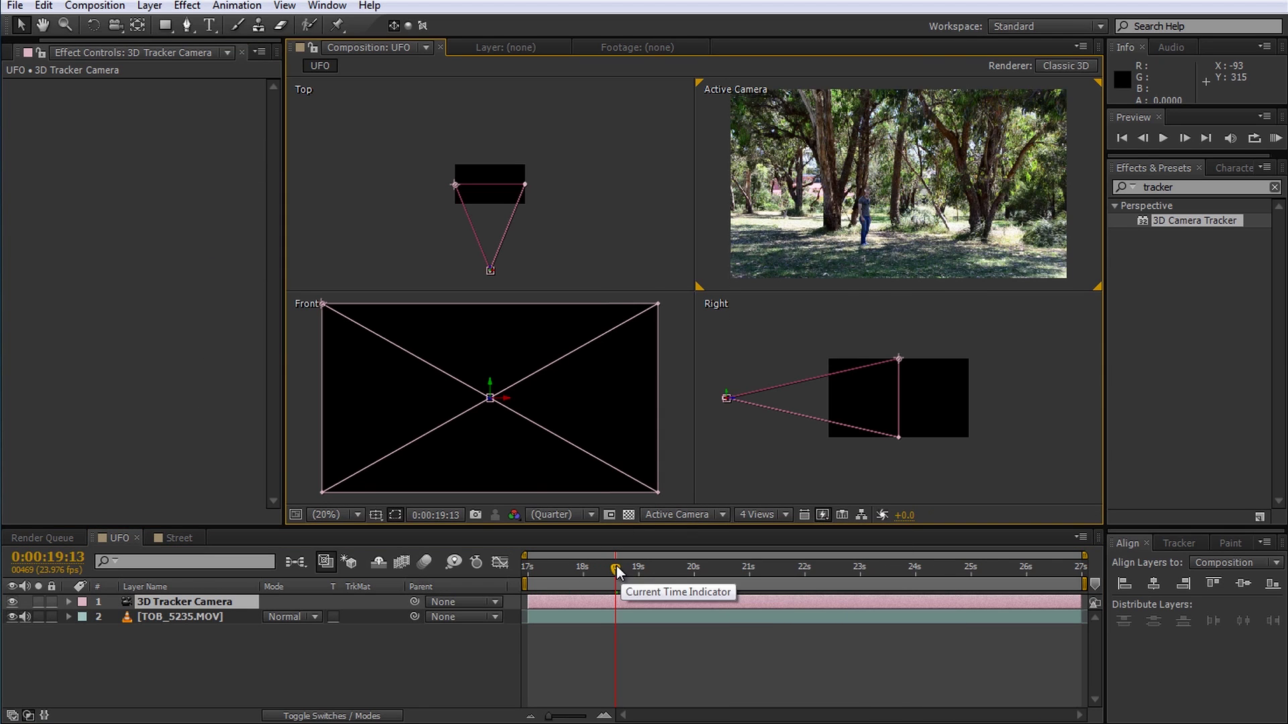
Scrub to check the camera motion, return to 1 View, and select the footage layer.
{"action": "mouse_move", "coordinate": [617, 566]}
{"action": "left_mouse_down"}
{"action": "mouse_move", "coordinate": [950, 578]}
{"action": "mouse_move", "coordinate": [611, 582]}
{"action": "left_mouse_up"}
{"action": "left_click", "coordinate": [751, 516]}
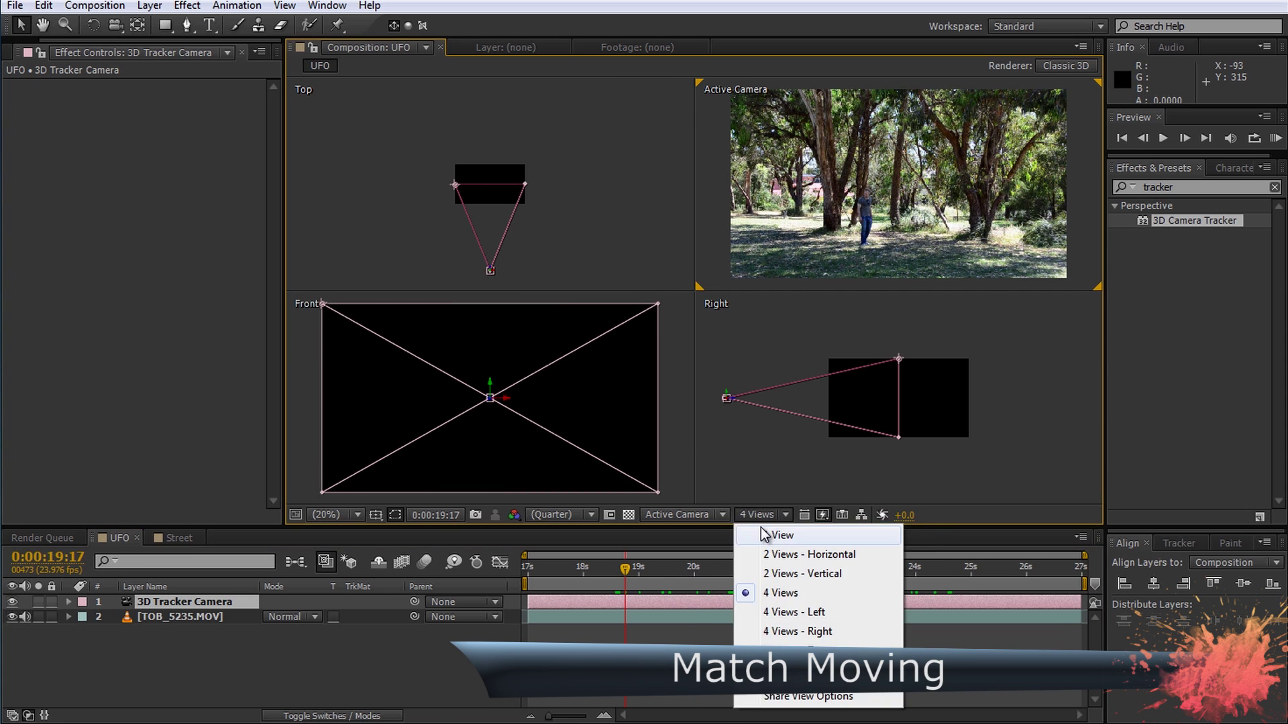
{"action": "left_click", "coordinate": [762, 531]}
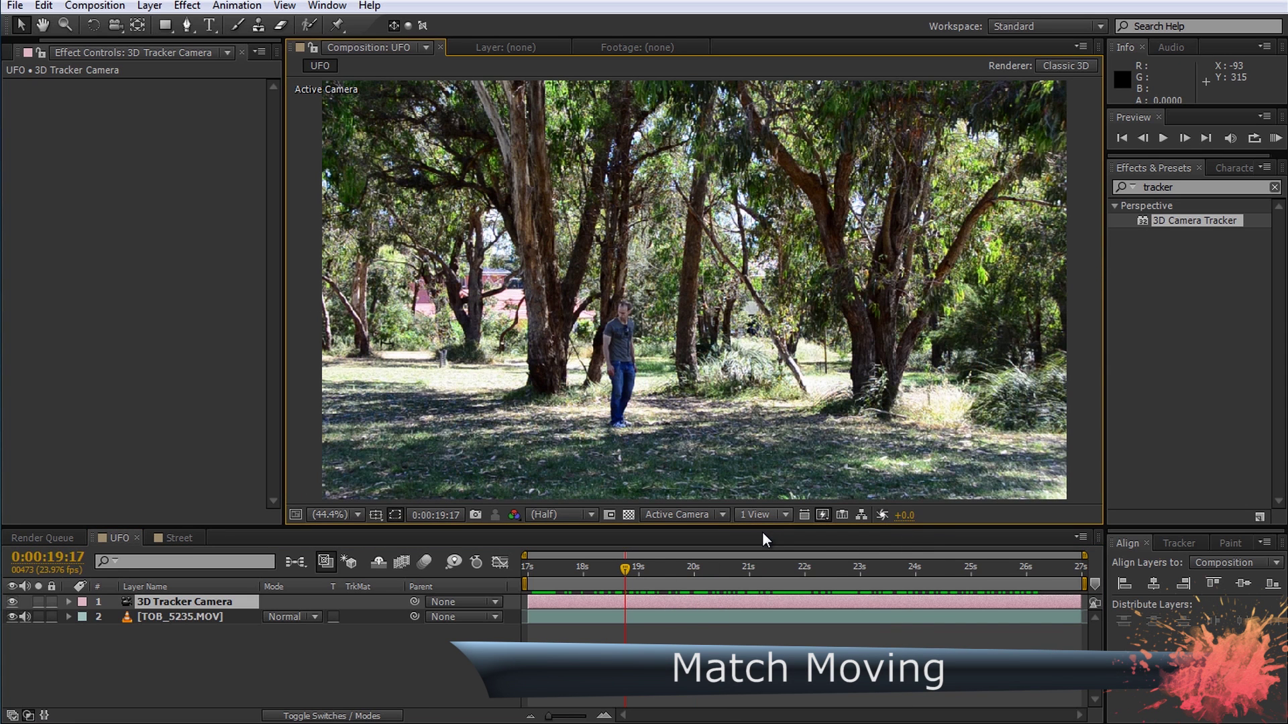
{"action": "left_click", "coordinate": [219, 617]}
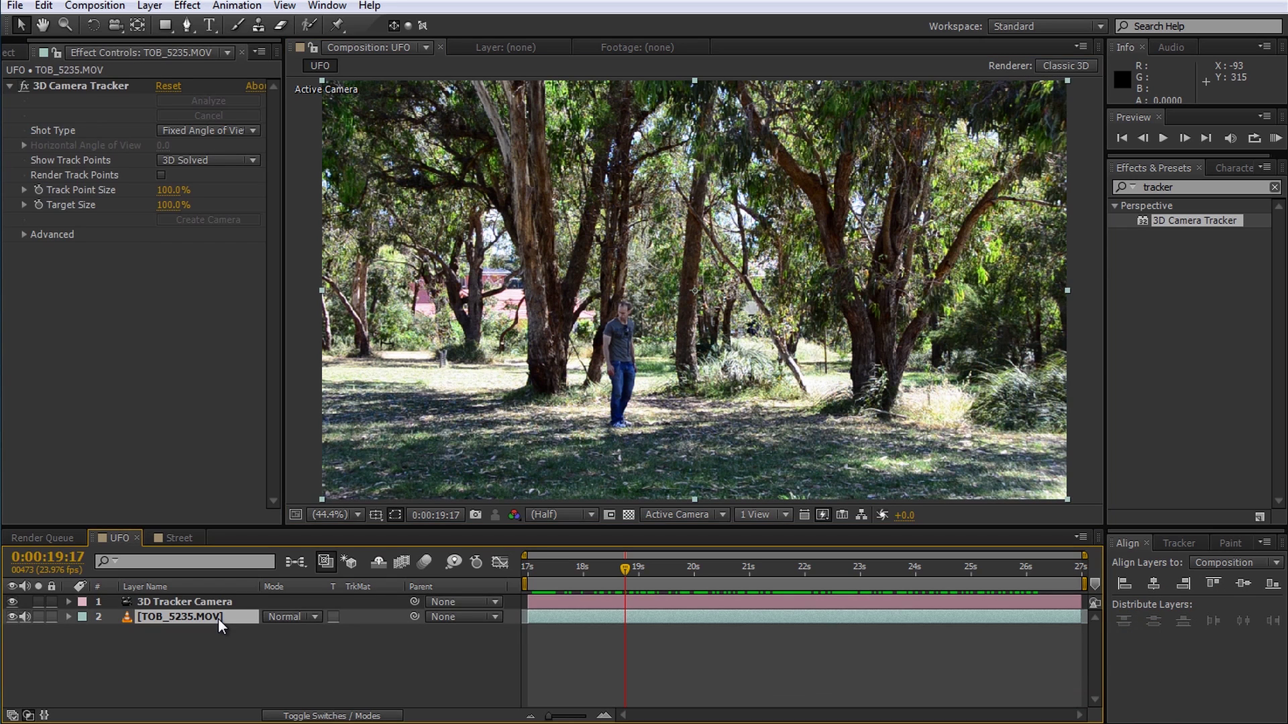
Select the 3D Camera Tracker effect on TOB_5235.MOV so its solved track points show in the viewer.
{"action": "left_click", "coordinate": [95, 85]}
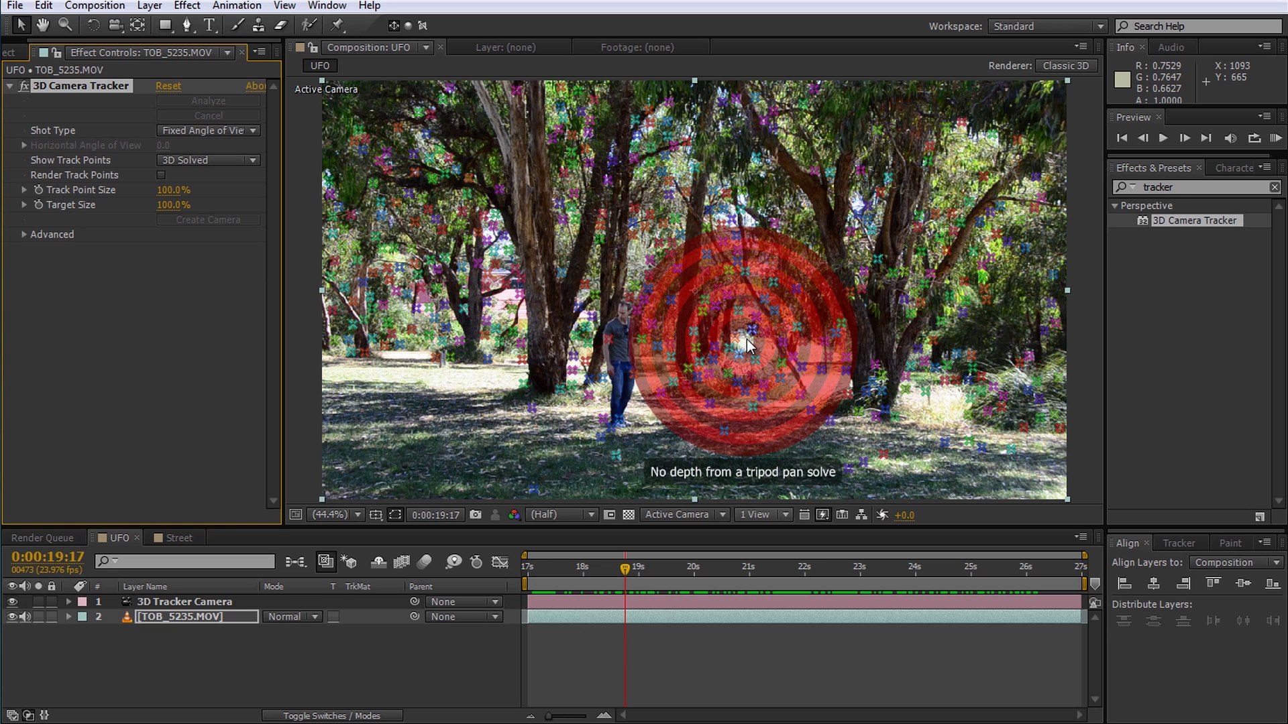
Switch to the Street composition and preview the street footage from an earlier point.
{"action": "left_click", "coordinate": [179, 539]}
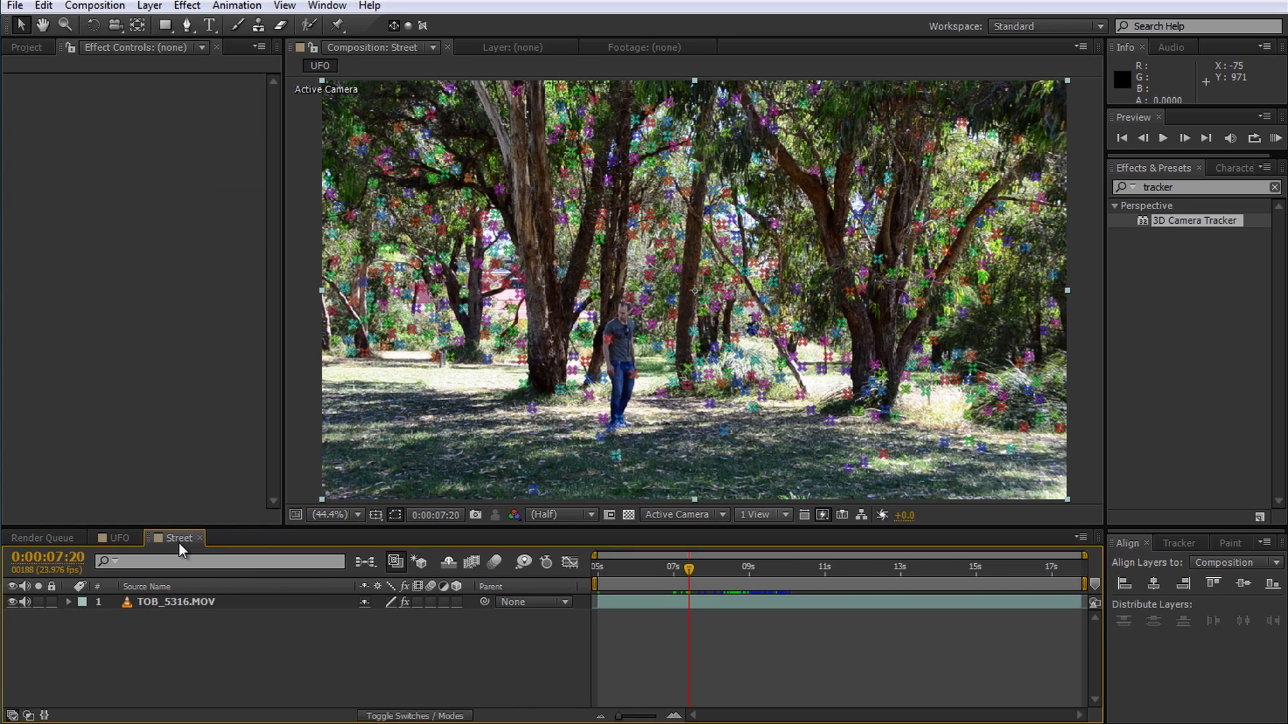
{"action": "left_click_drag", "start_coordinate": [669, 570], "coordinate": [597, 570]}
{"action": "key", "text": "space"}
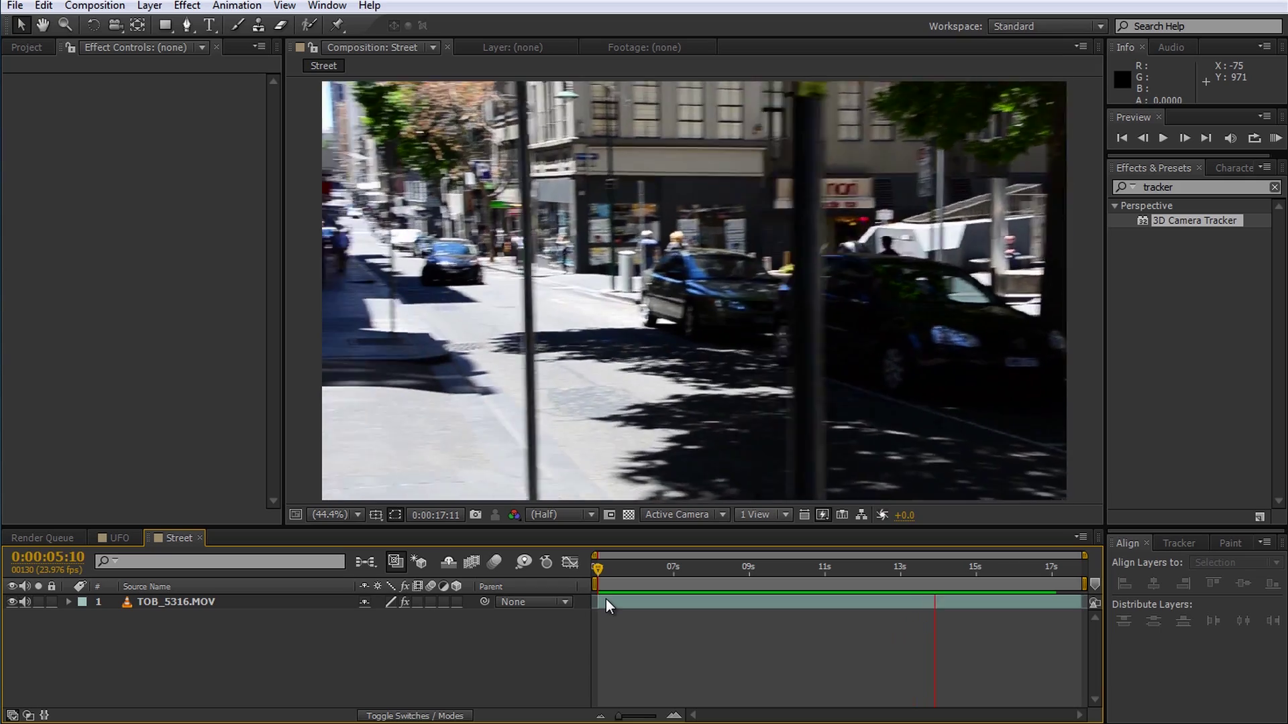
{"action": "key", "text": "space"}
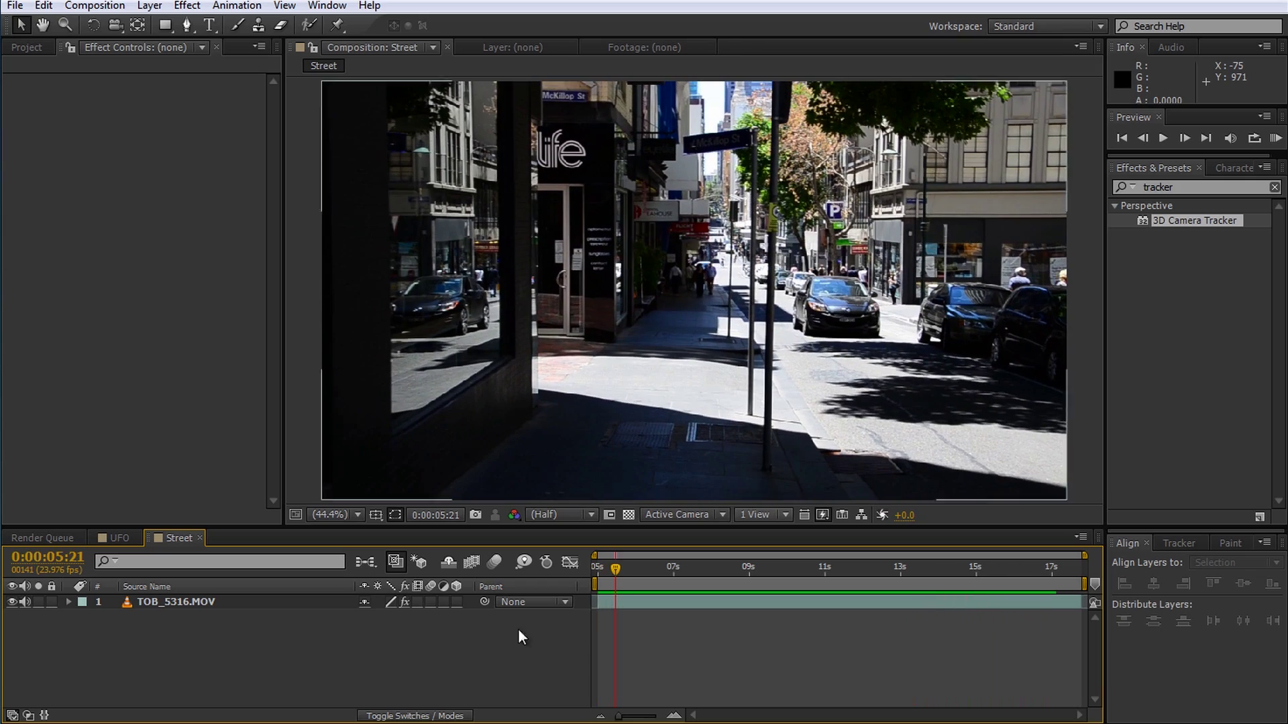
Show the street layer's track points at 0:00:07:23 and right-click a ground target on the road.
{"action": "left_click", "coordinate": [276, 598]}
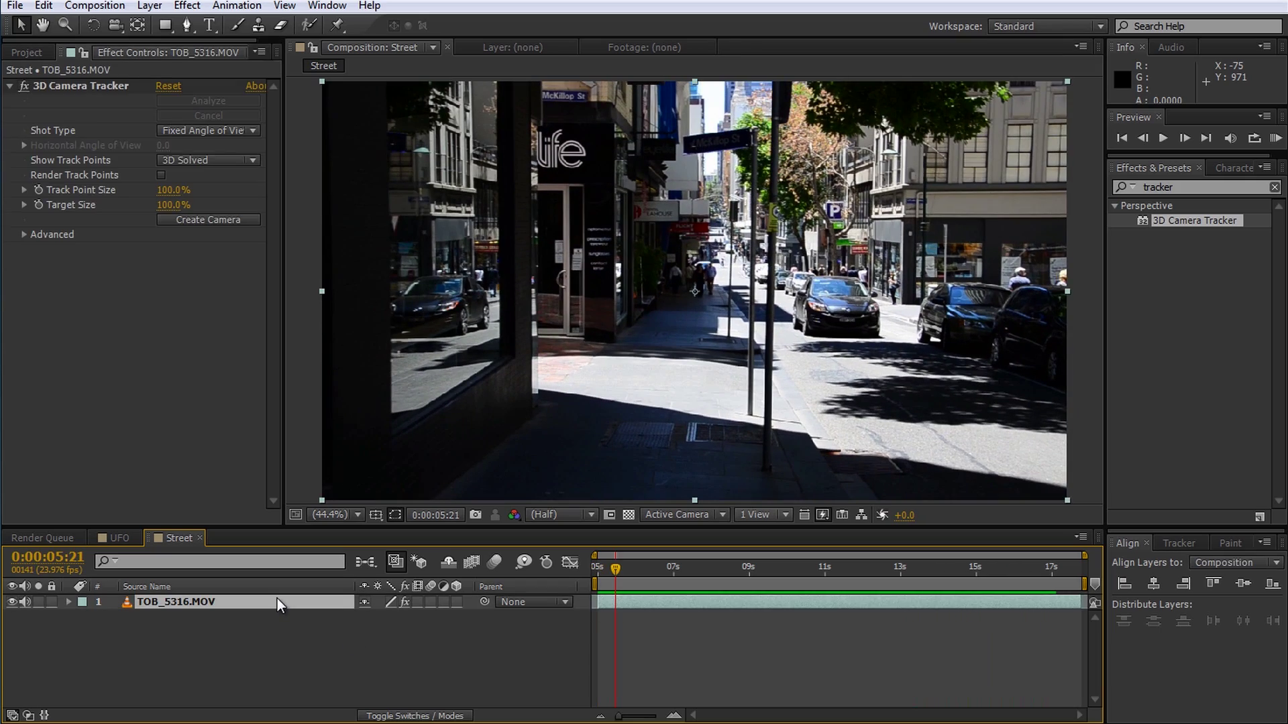
{"action": "left_click", "coordinate": [94, 87]}
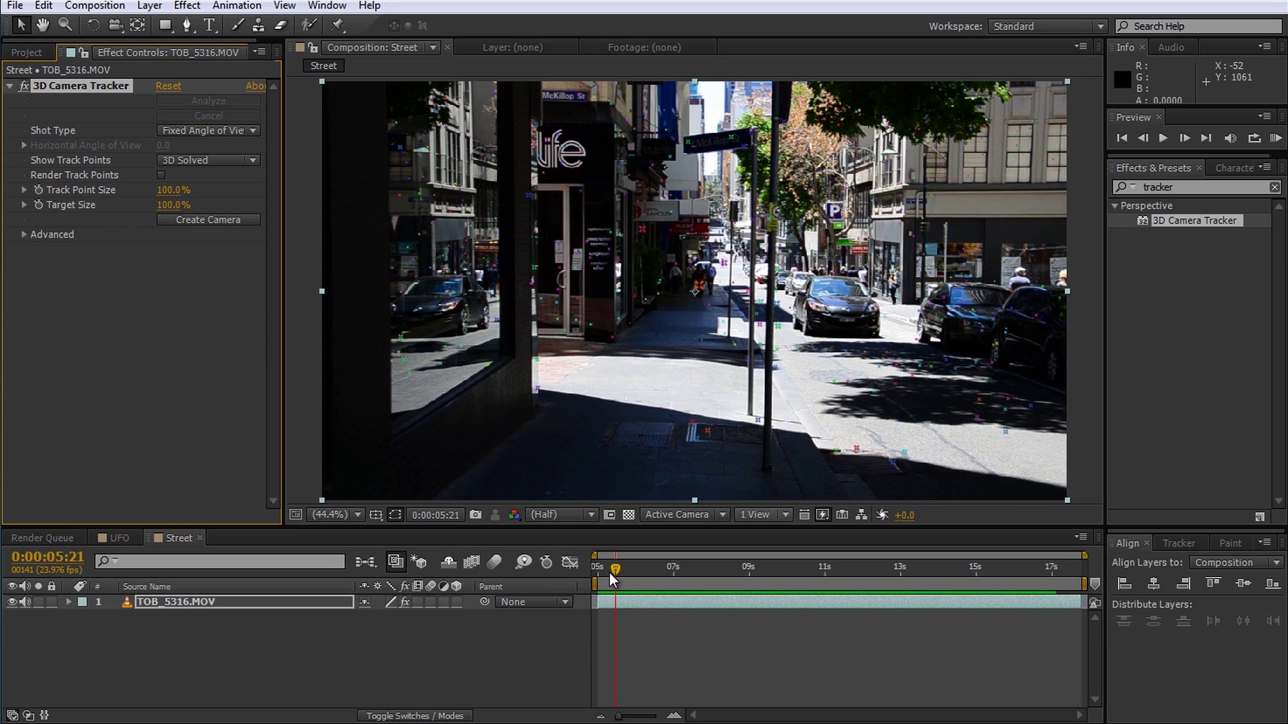
{"action": "left_click_drag", "start_coordinate": [610, 572], "coordinate": [723, 572]}
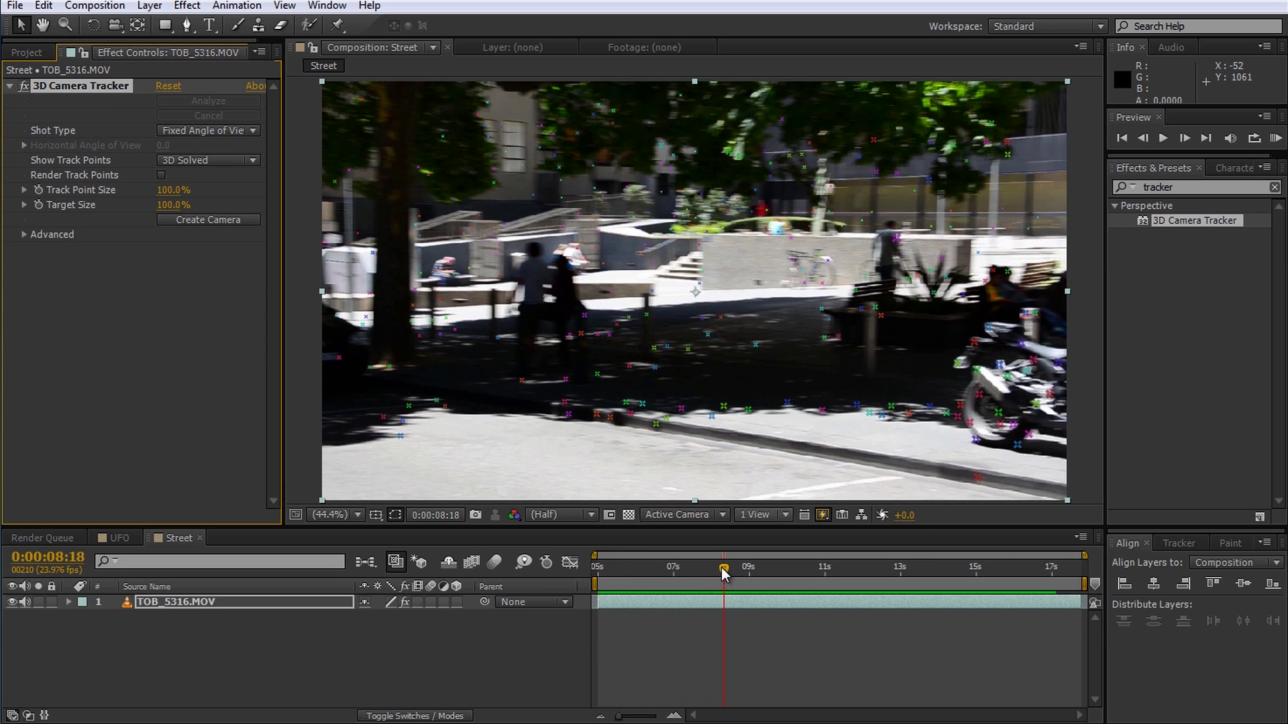
{"action": "mouse_move", "coordinate": [723, 572]}
{"action": "left_mouse_down"}
{"action": "mouse_move", "coordinate": [614, 573]}
{"action": "mouse_move", "coordinate": [723, 568]}
{"action": "left_mouse_up"}
{"action": "left_click_drag", "start_coordinate": [723, 567], "coordinate": [694, 571]}
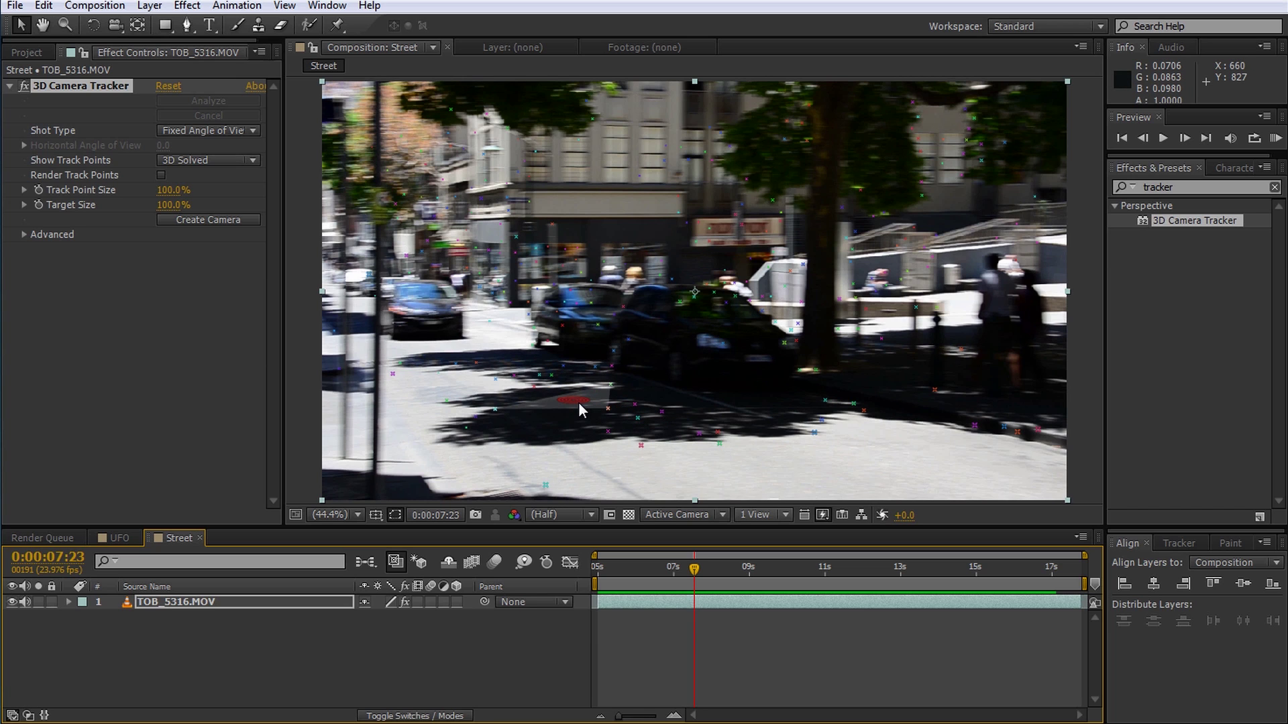
{"action": "right_click", "coordinate": [578, 401]}
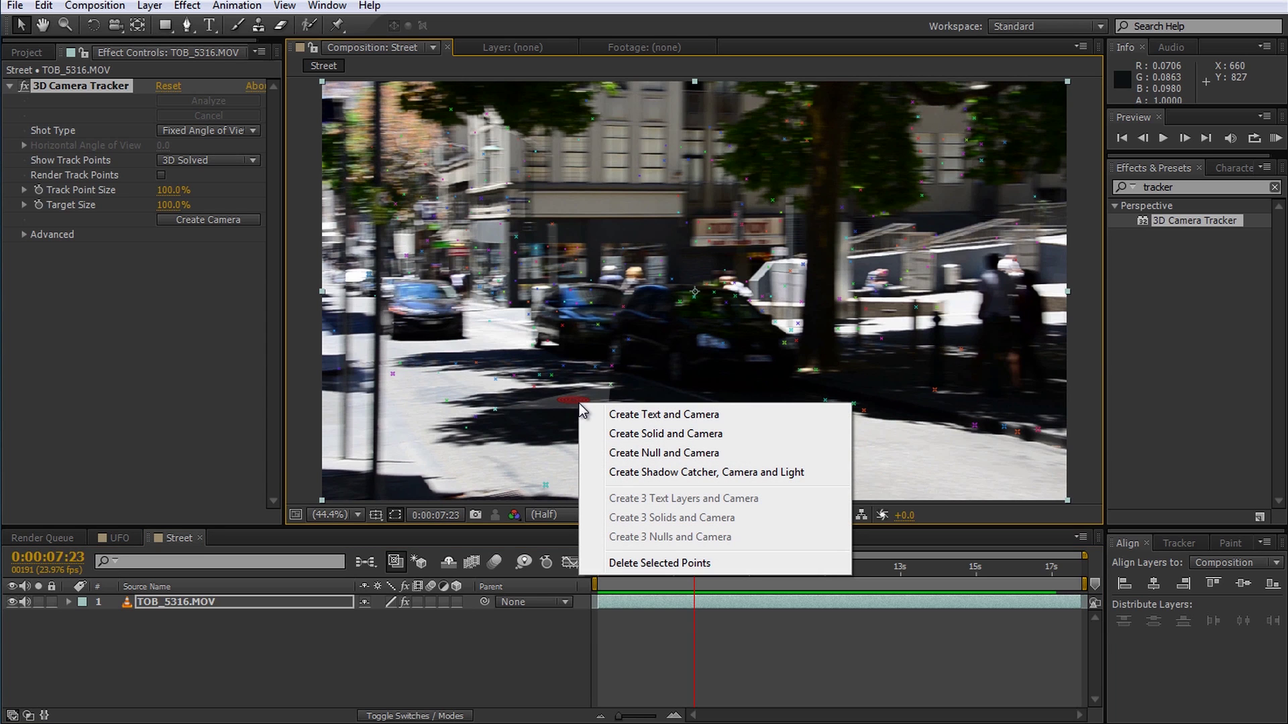
Create a text layer and camera on the road, then rotate the Text upright and scale it up.
{"action": "left_click", "coordinate": [642, 417]}
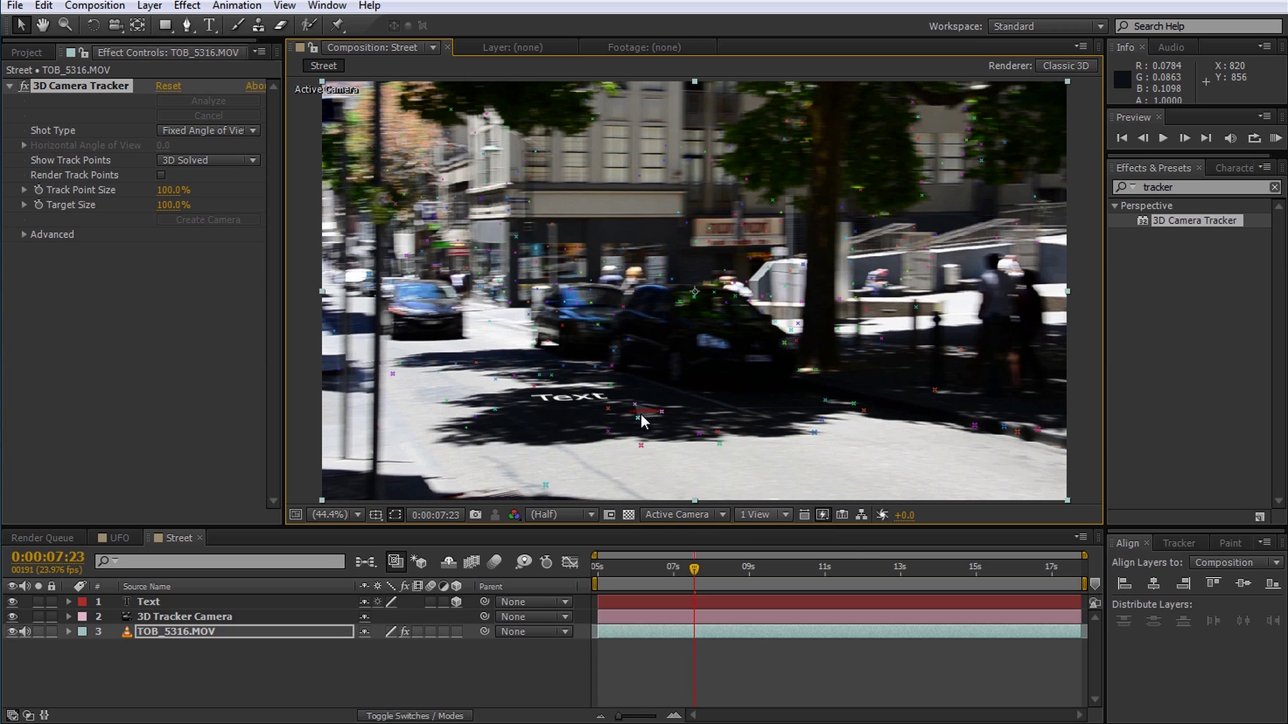
{"action": "left_click", "coordinate": [216, 601]}
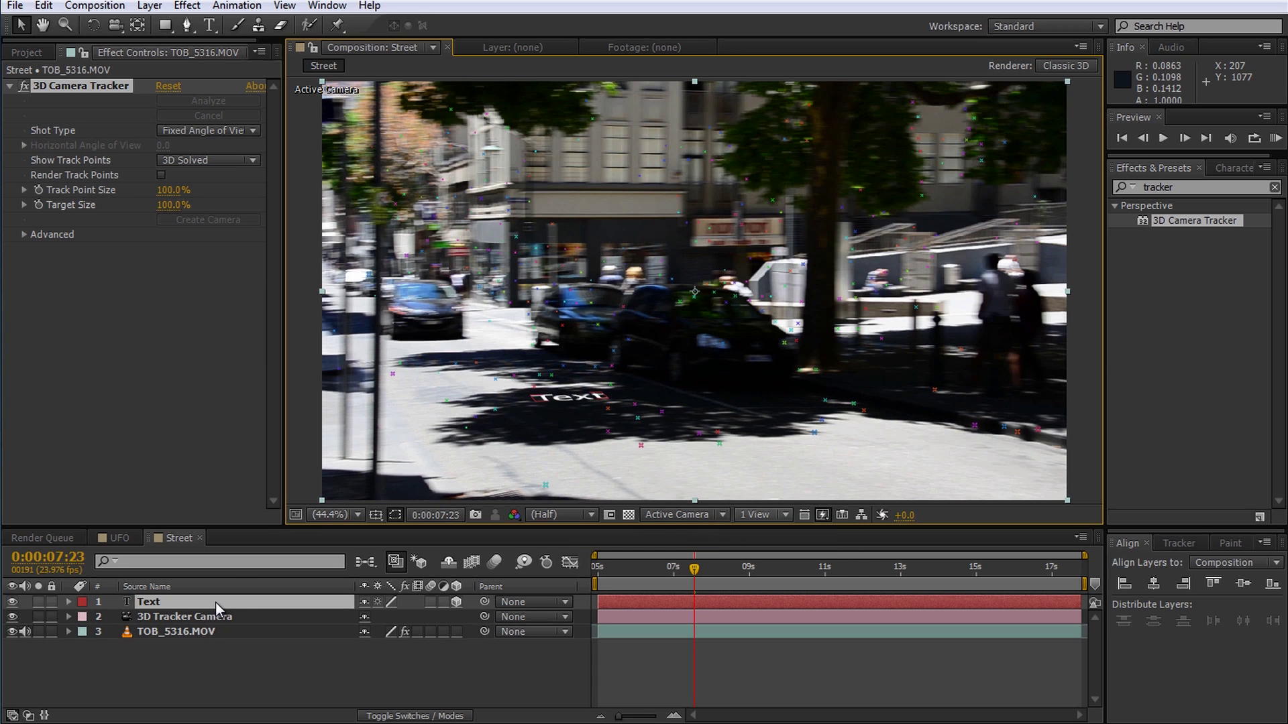
{"action": "key", "text": "w"}
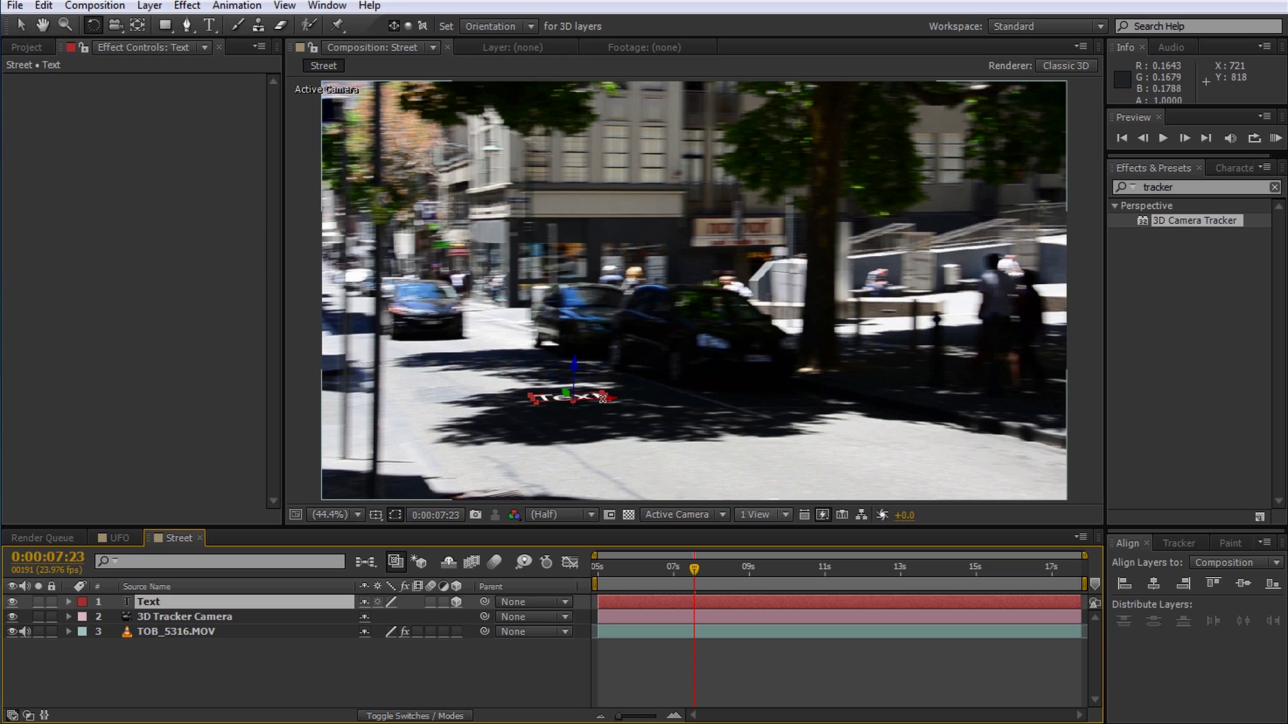
{"action": "left_click_drag", "start_coordinate": [616, 402], "coordinate": [600, 396]}
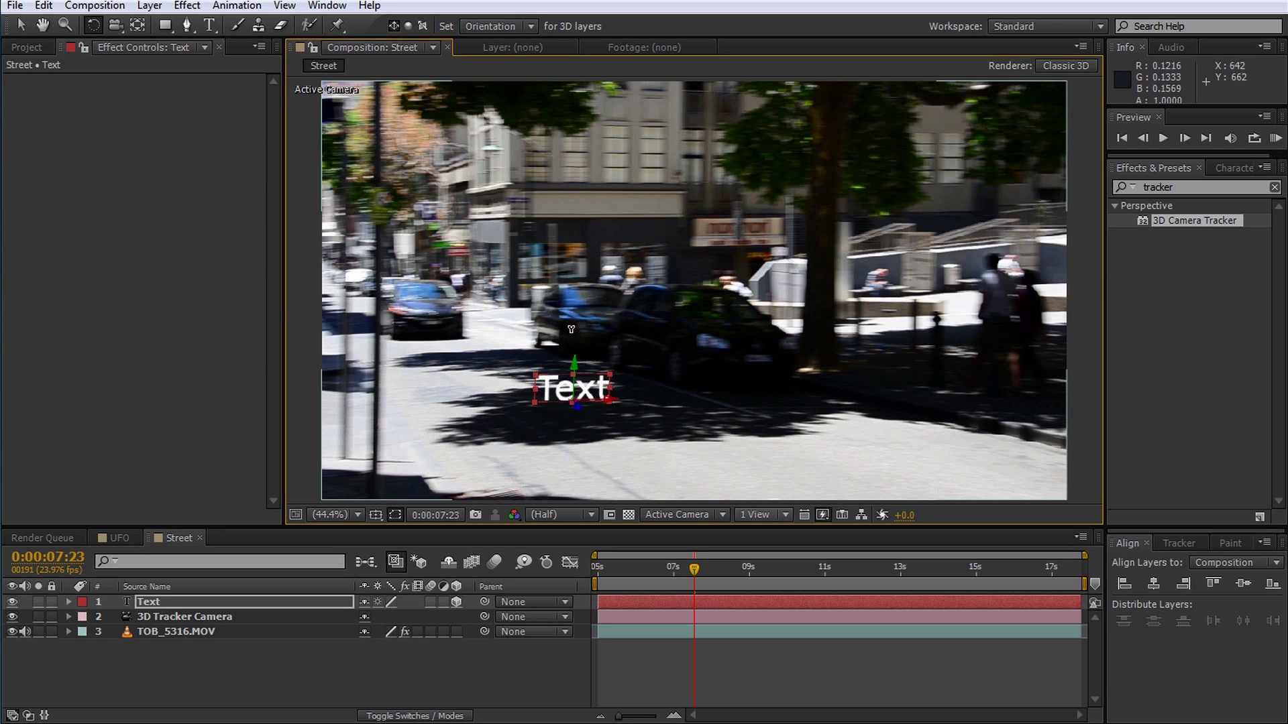
{"action": "key", "text": "v"}
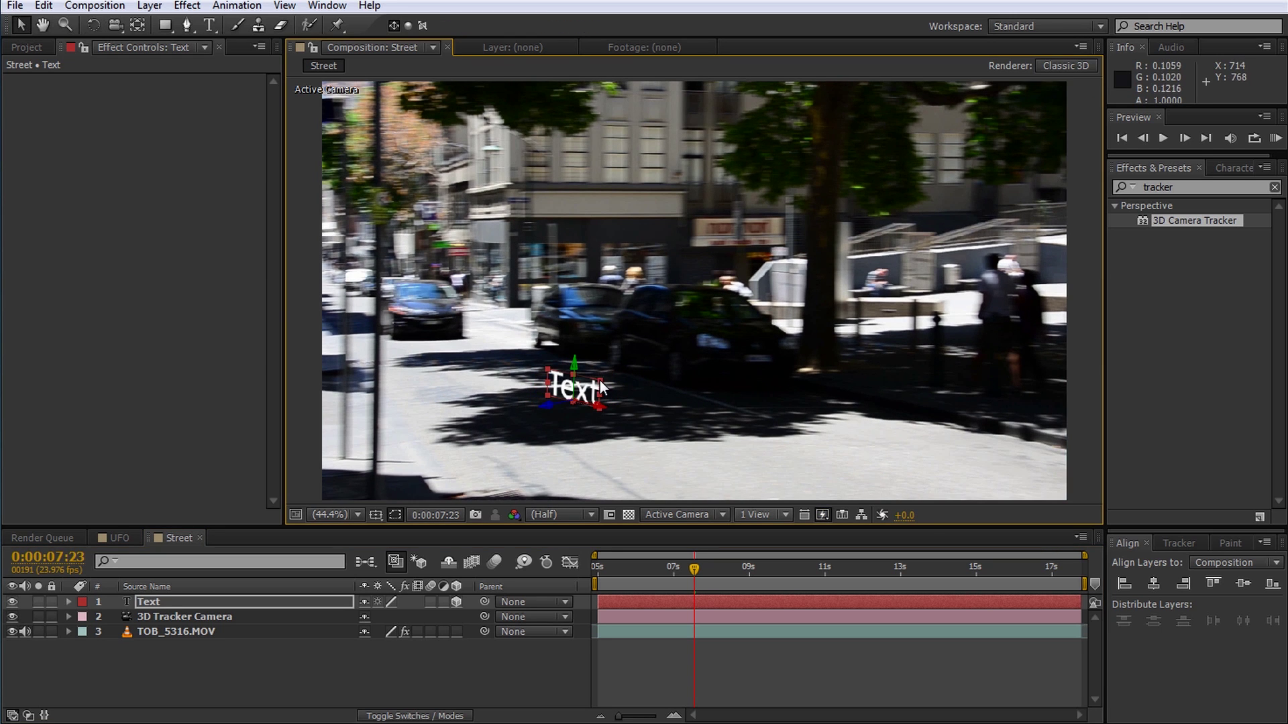
{"action": "left_click_drag", "start_coordinate": [598, 371], "coordinate": [676, 496]}
{"action": "key", "text": "w"}
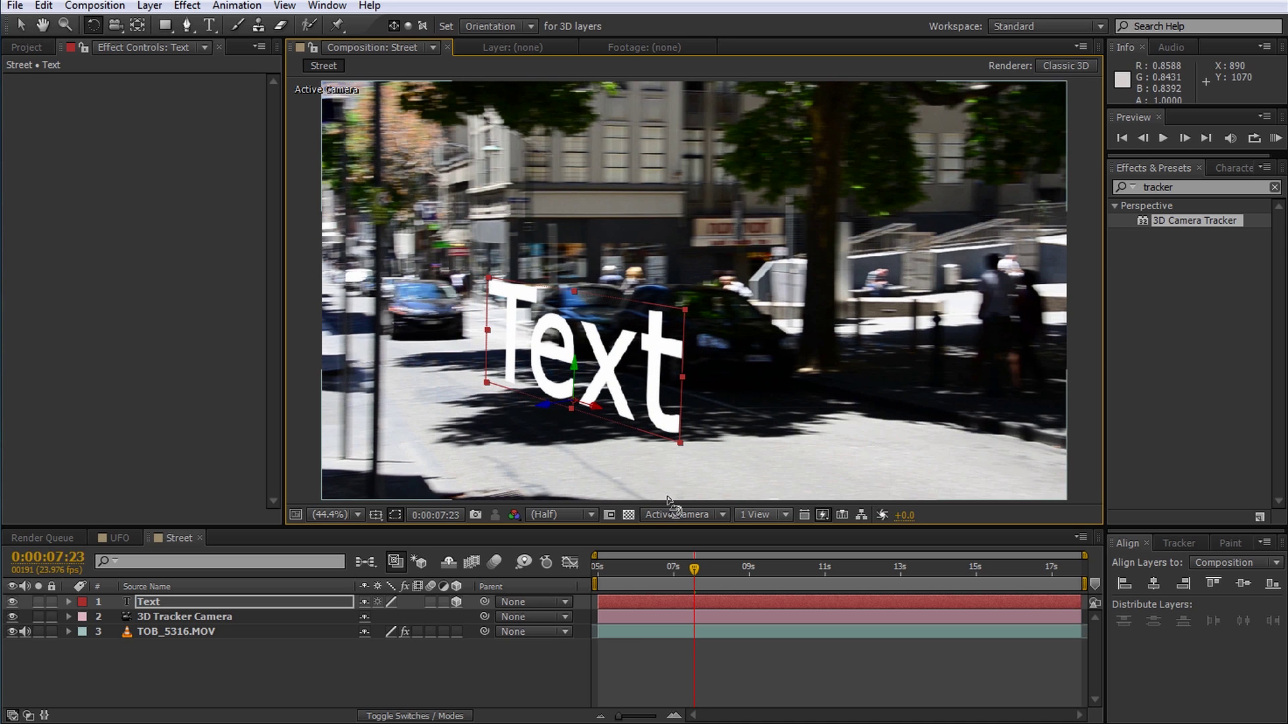
From 0:00:05:10, preview and scrub the shot to confirm the Text stays tracked on the street.
{"action": "left_click_drag", "start_coordinate": [692, 571], "coordinate": [491, 667]}
{"action": "left_click", "coordinate": [493, 670]}
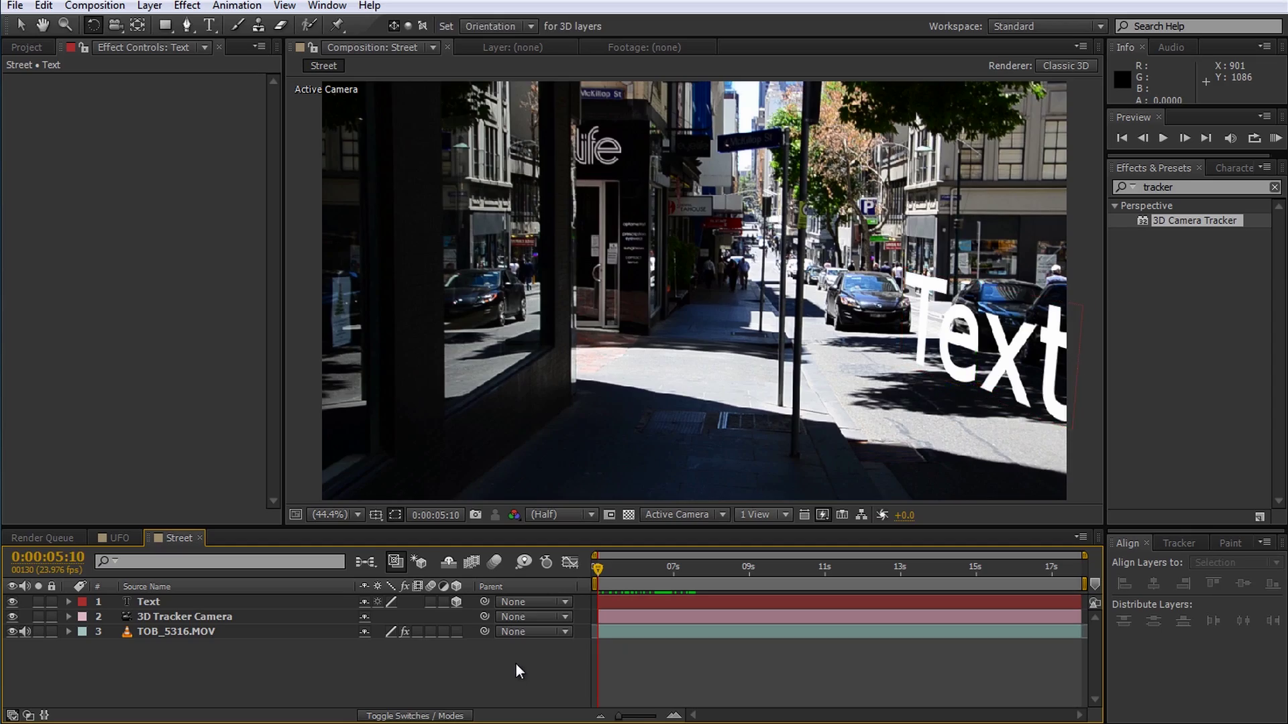
{"action": "key", "text": "space"}
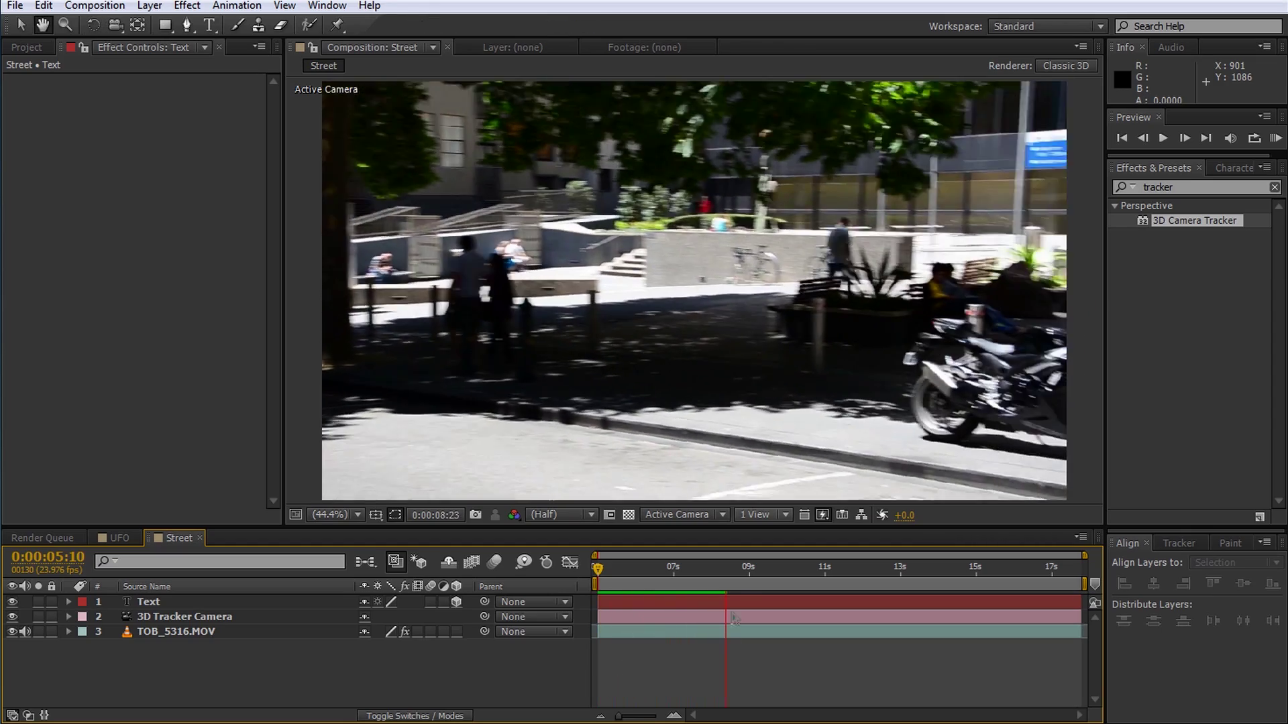
{"action": "left_click_drag", "start_coordinate": [762, 575], "coordinate": [791, 554]}
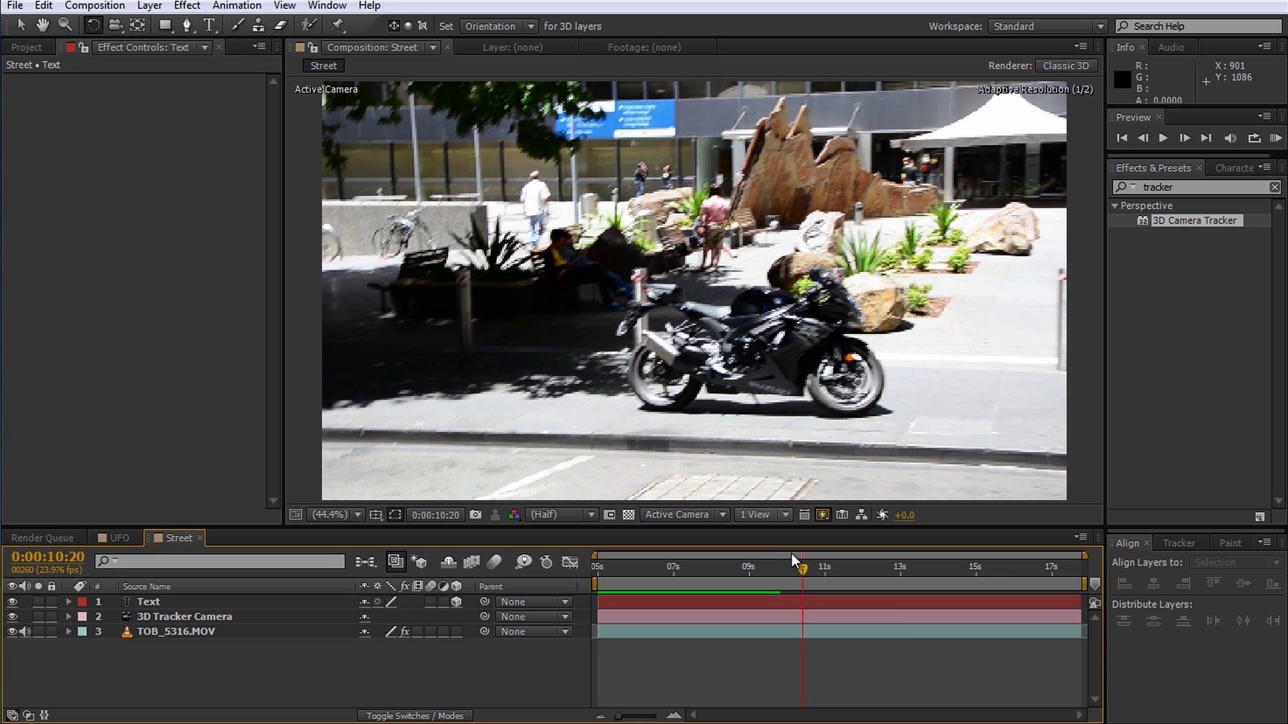
{"action": "left_click_drag", "start_coordinate": [791, 553], "coordinate": [637, 552]}
Return to the UFO composition with the Selection tool and scrub forward to the tree-canopy frame.
{"action": "left_click", "coordinate": [114, 538]}
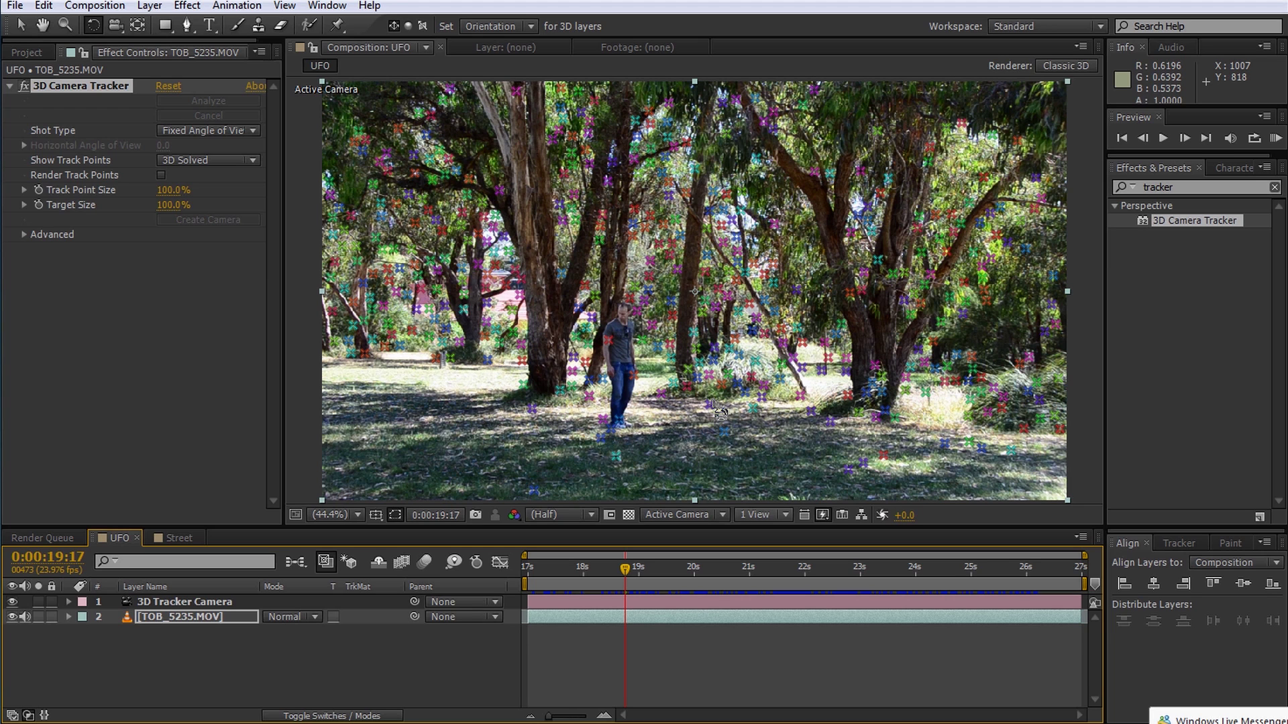
{"action": "key", "text": "v"}
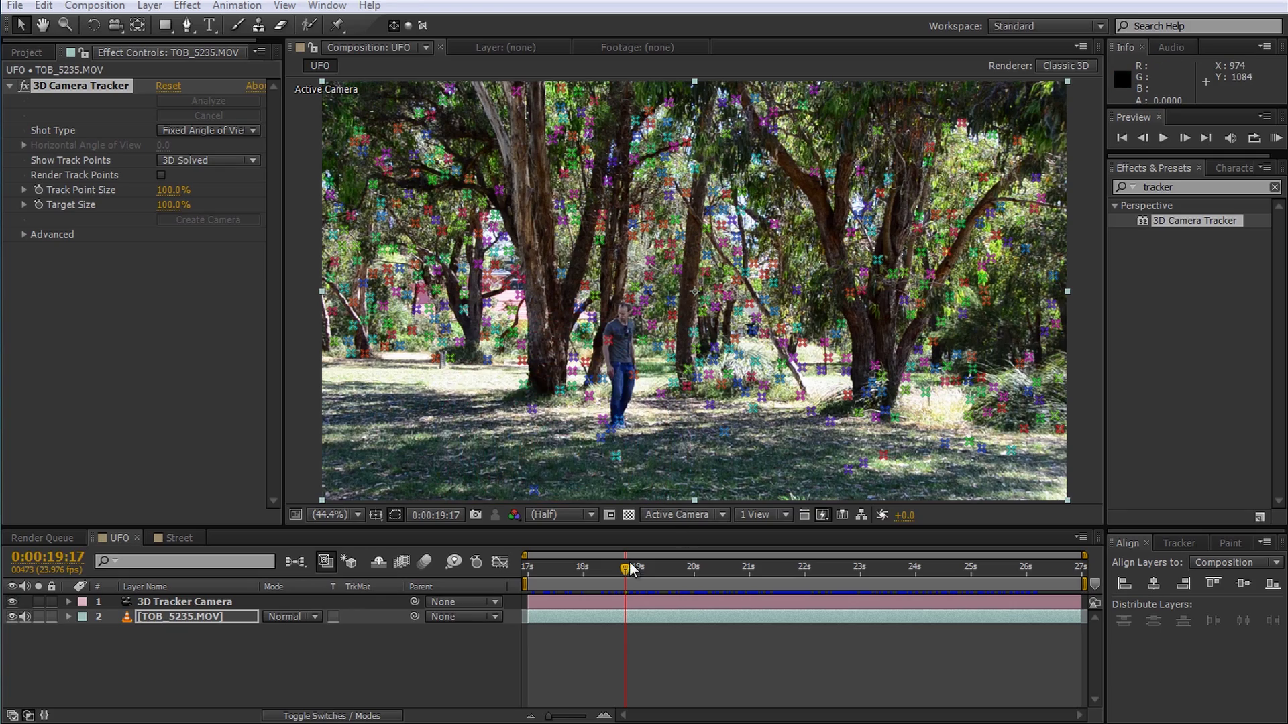
{"action": "left_click_drag", "start_coordinate": [633, 571], "coordinate": [879, 574]}
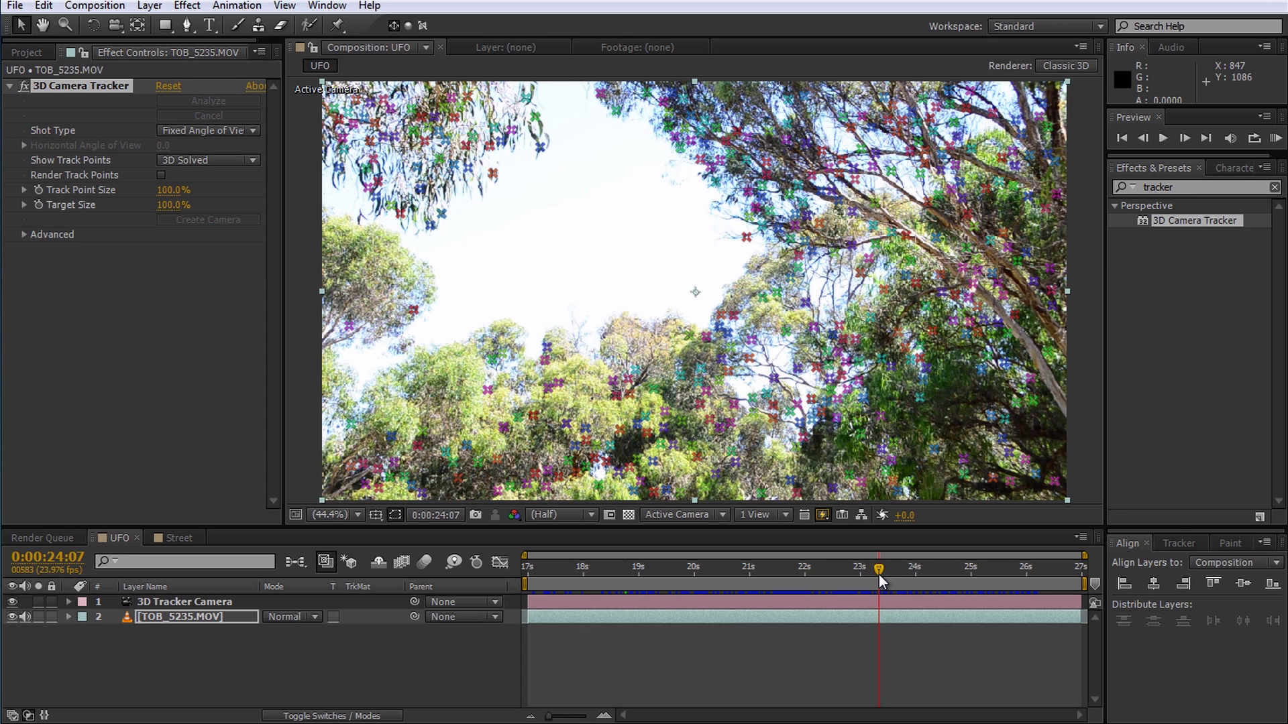
Create four nulls at track points in the tree canopy.
{"action": "right_click", "coordinate": [745, 238]}
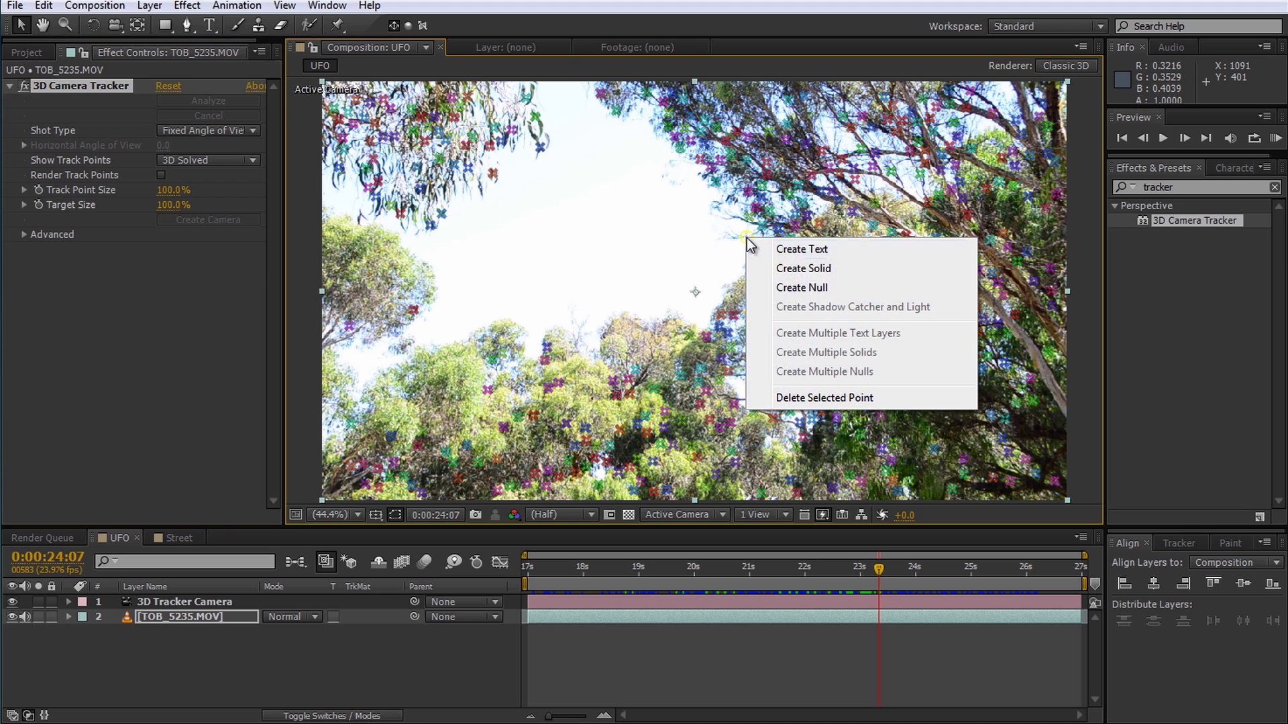
{"action": "left_click", "coordinate": [798, 288]}
{"action": "right_click", "coordinate": [492, 174]}
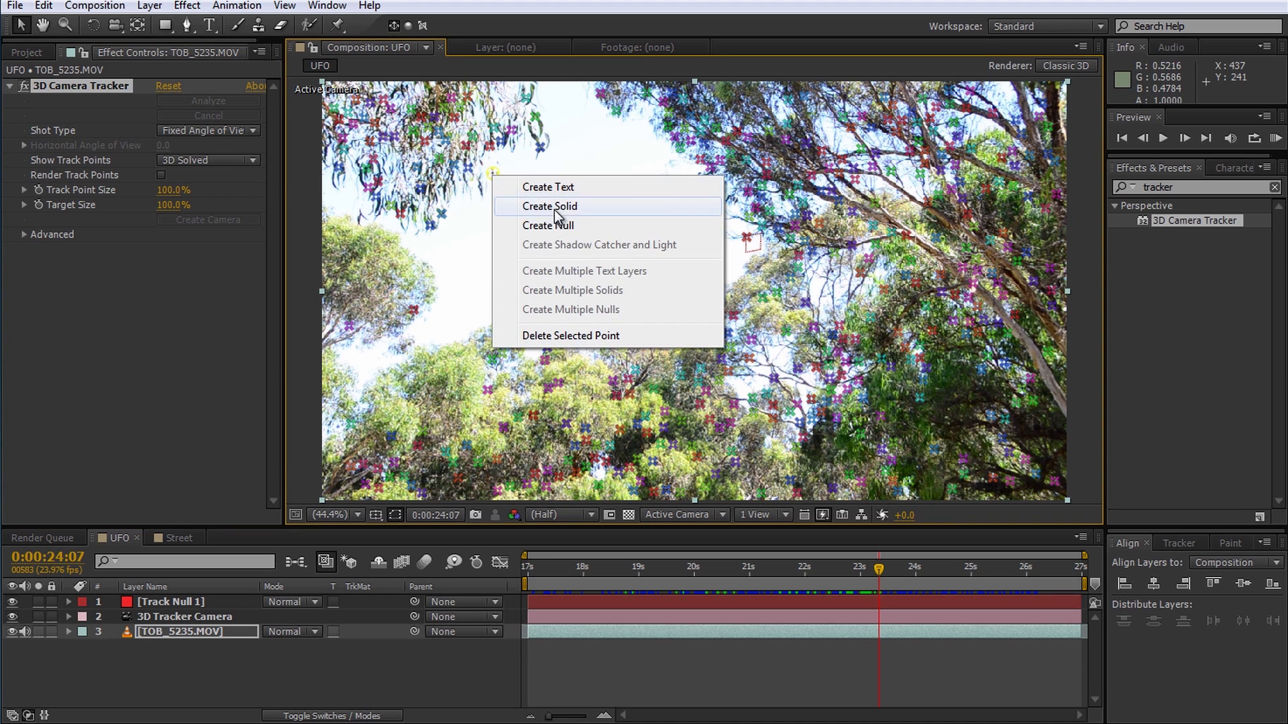
{"action": "left_click", "coordinate": [558, 227]}
{"action": "right_click", "coordinate": [616, 114]}
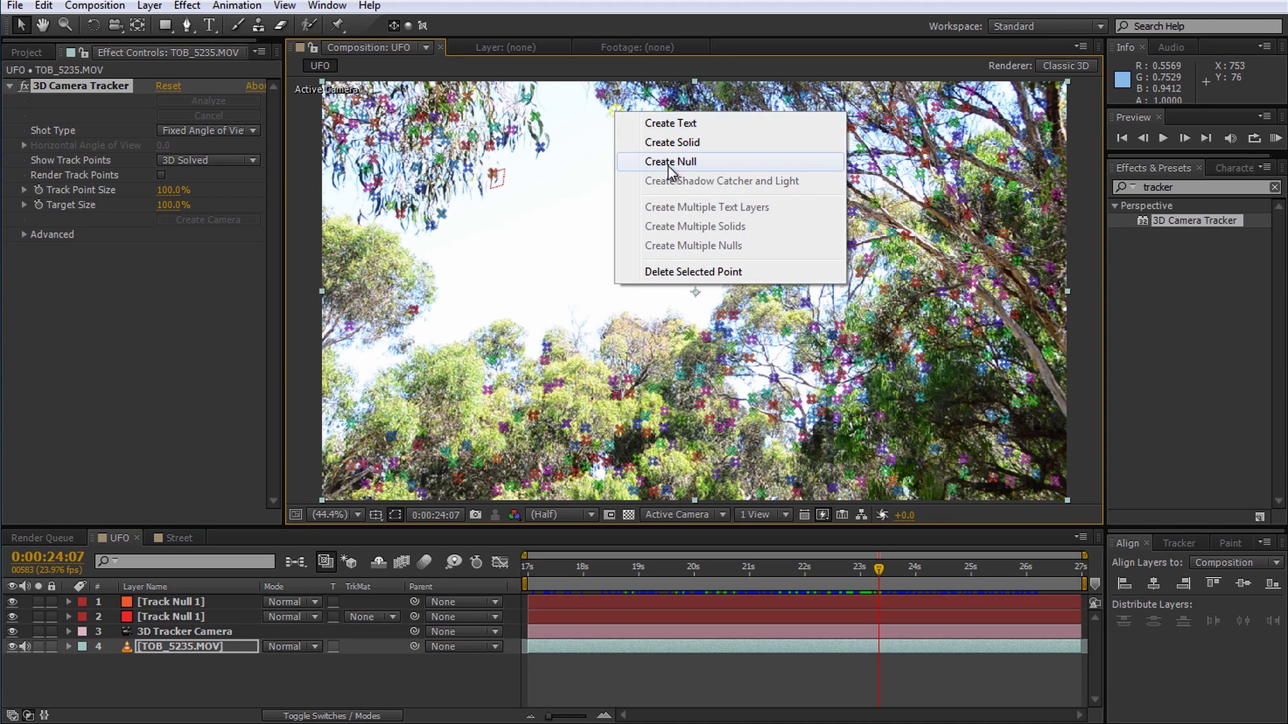
{"action": "left_click", "coordinate": [671, 162]}
{"action": "right_click", "coordinate": [549, 346]}
{"action": "left_click", "coordinate": [583, 395]}
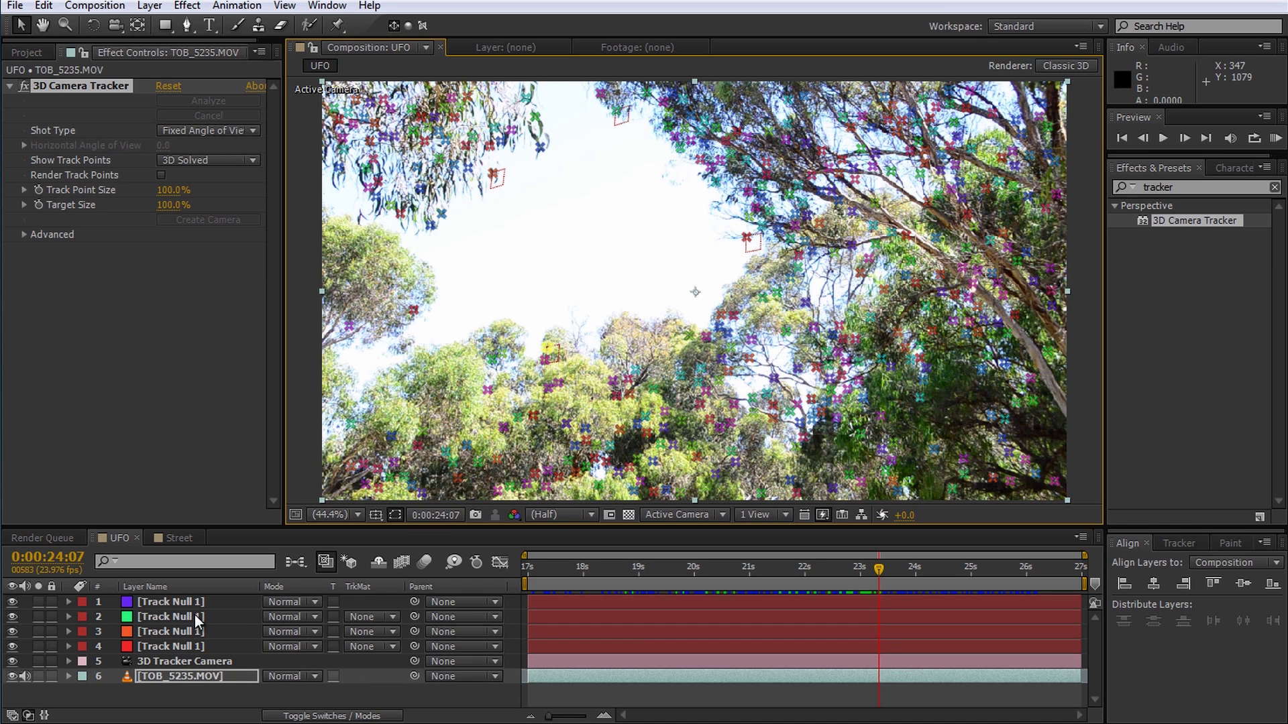
Rename the canopy nulls Branch Right, Branch left, Branch Bottom and Branch Top.
{"action": "left_click", "coordinate": [207, 641]}
{"action": "key", "text": "Return"}
{"action": "type", "text": "Branch Right"}
{"action": "key", "text": "Return"}
{"action": "left_click", "coordinate": [216, 634]}
{"action": "key", "text": "Return"}
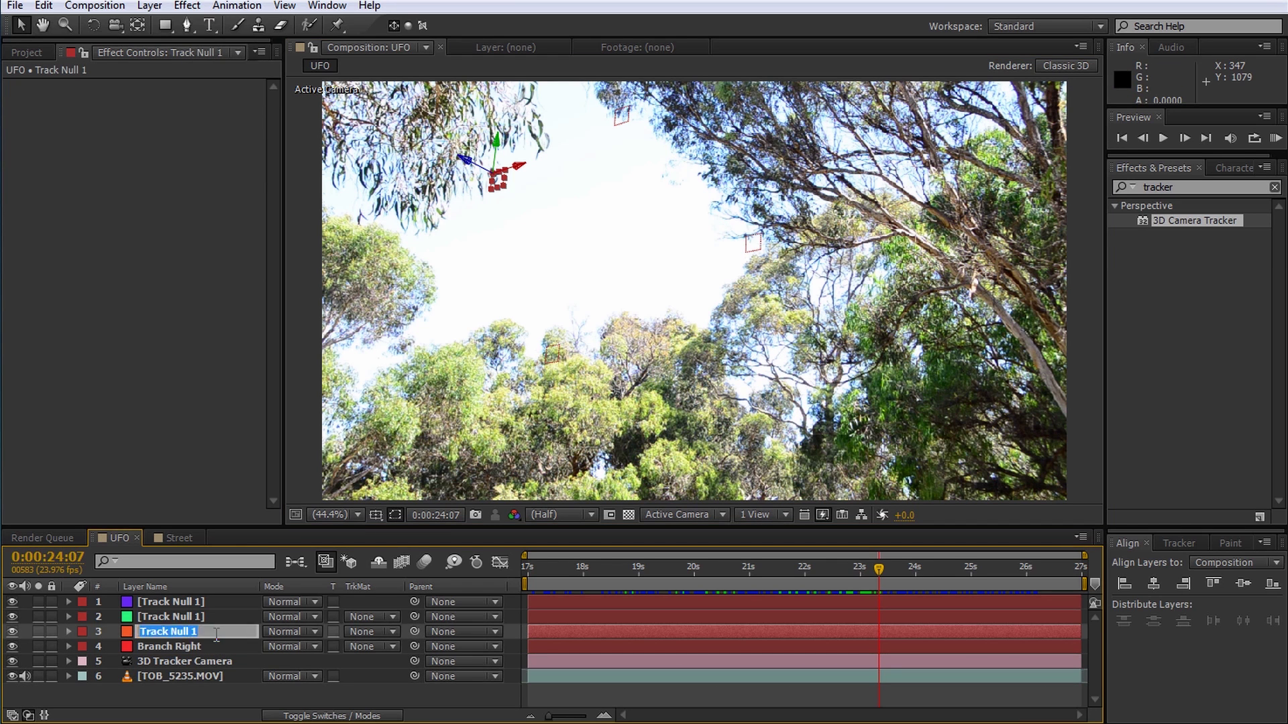
{"action": "type", "text": "Branch left"}
{"action": "key", "text": "Return"}
{"action": "left_click", "coordinate": [223, 608]}
{"action": "key", "text": "Return"}
{"action": "type", "text": "Branch Botto"}
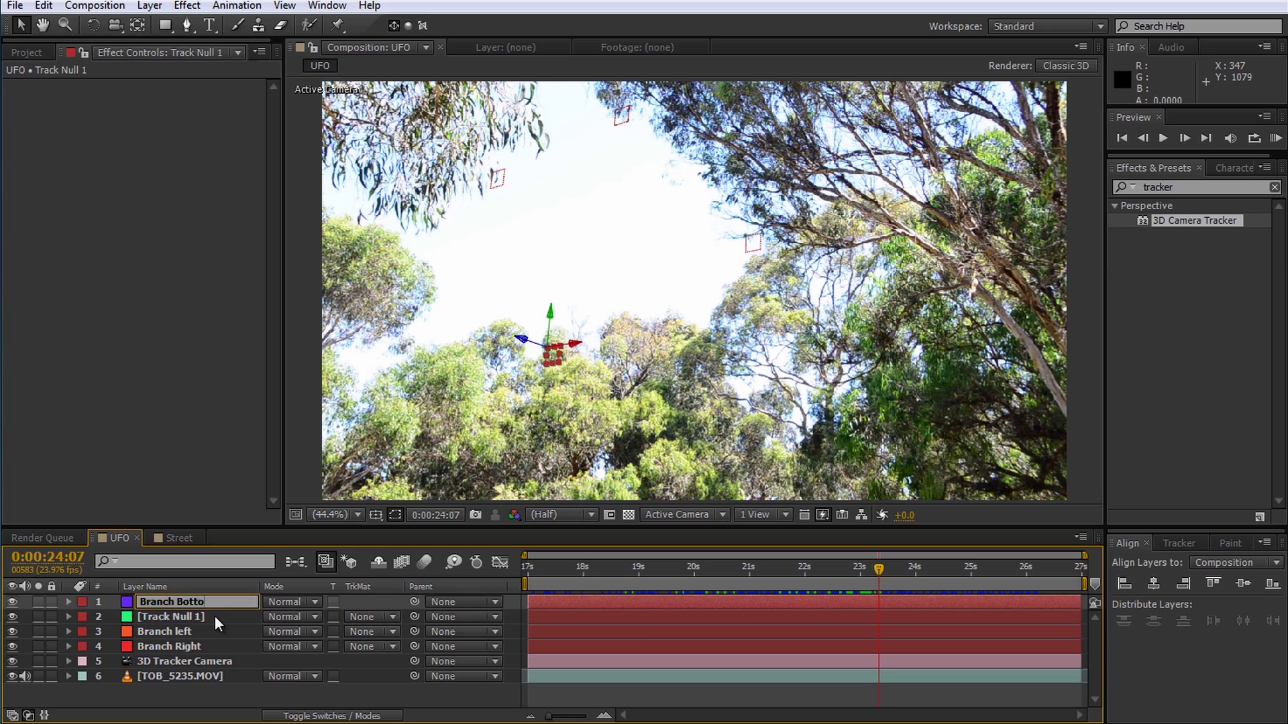
{"action": "type", "text": "m"}
{"action": "key", "text": "Return"}
{"action": "left_click", "coordinate": [215, 617]}
{"action": "key", "text": "Return"}
{"action": "type", "text": "Branch Top"}
{"action": "key", "text": "Return"}
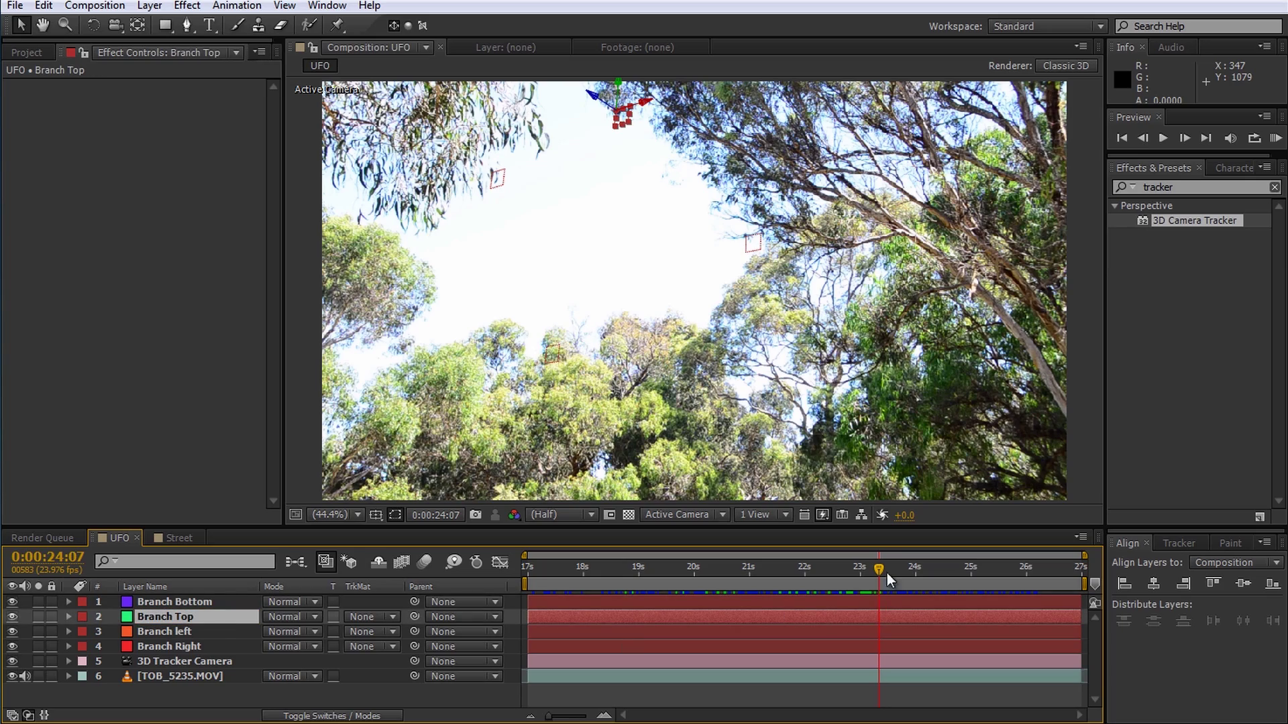
At 0:00:21:01, add a null at the seated man's ground point and name it after him.
{"action": "left_click_drag", "start_coordinate": [887, 573], "coordinate": [698, 590]}
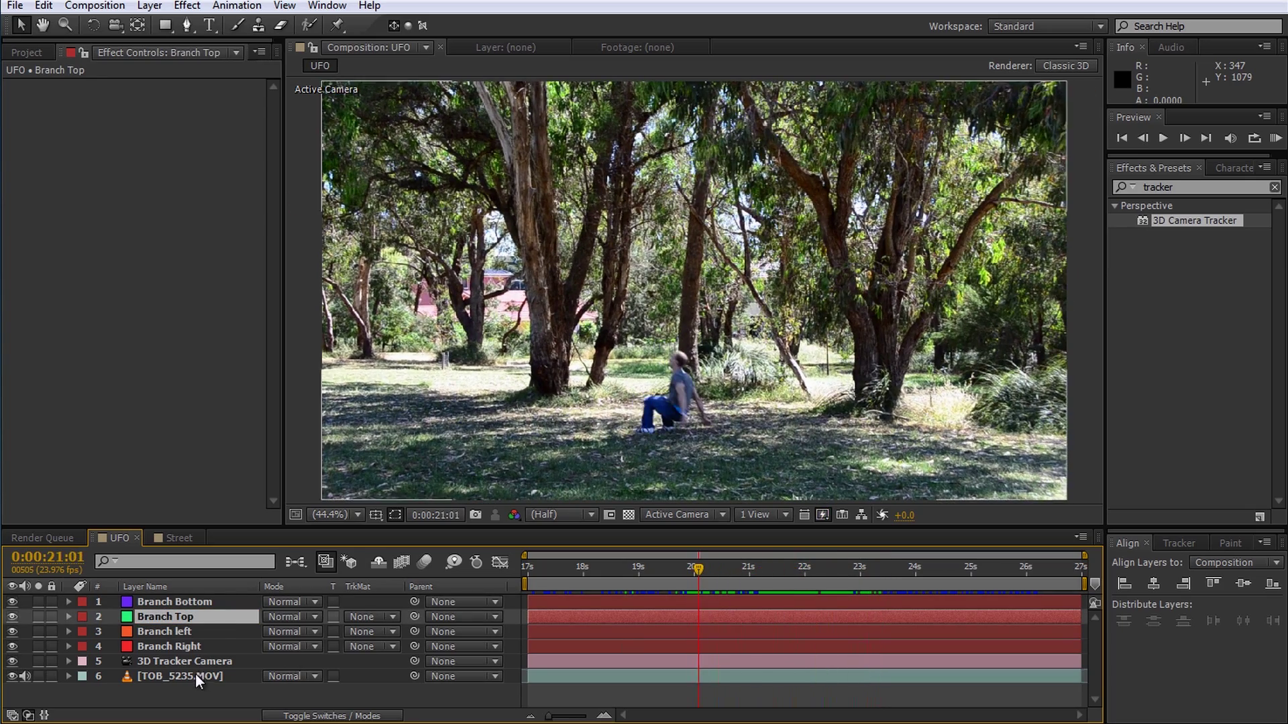
{"action": "left_click", "coordinate": [195, 675]}
{"action": "left_click", "coordinate": [54, 87]}
{"action": "right_click", "coordinate": [725, 432]}
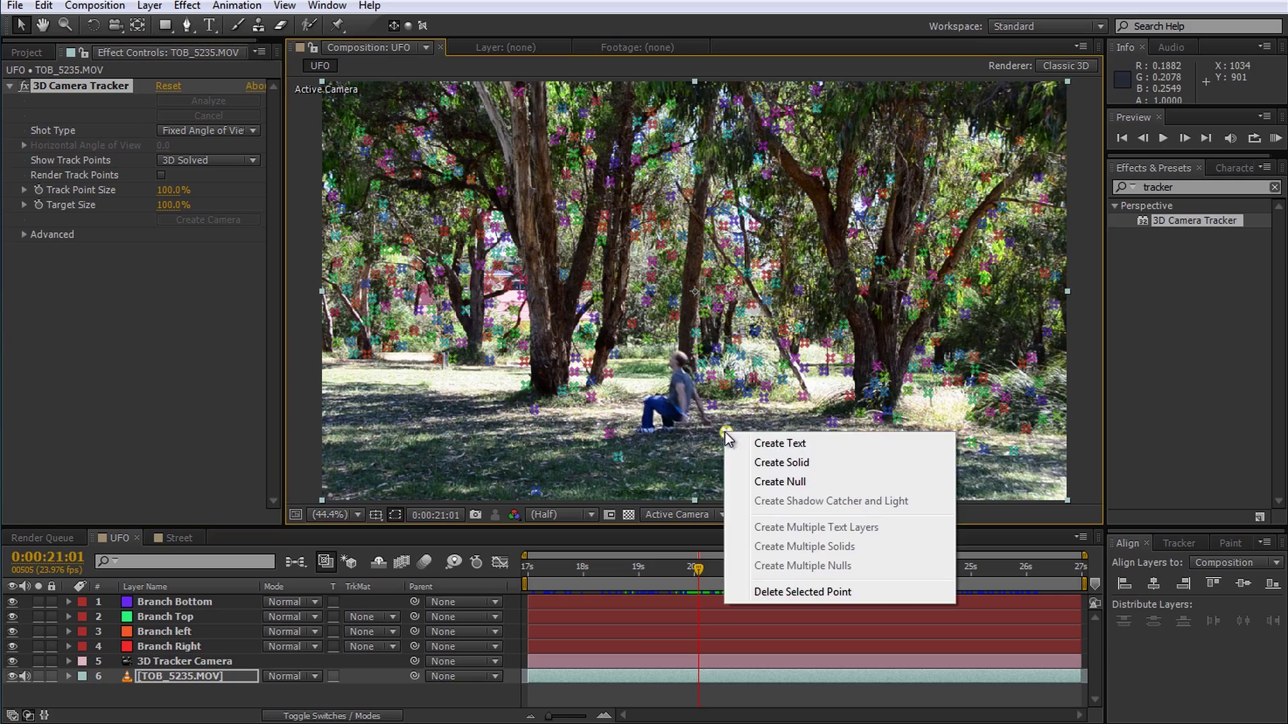
{"action": "left_click", "coordinate": [779, 481]}
{"action": "left_click", "coordinate": [188, 602]}
{"action": "key", "text": "Return"}
{"action": "type", "text": "Tobias"}
{"action": "key", "text": "Return"}
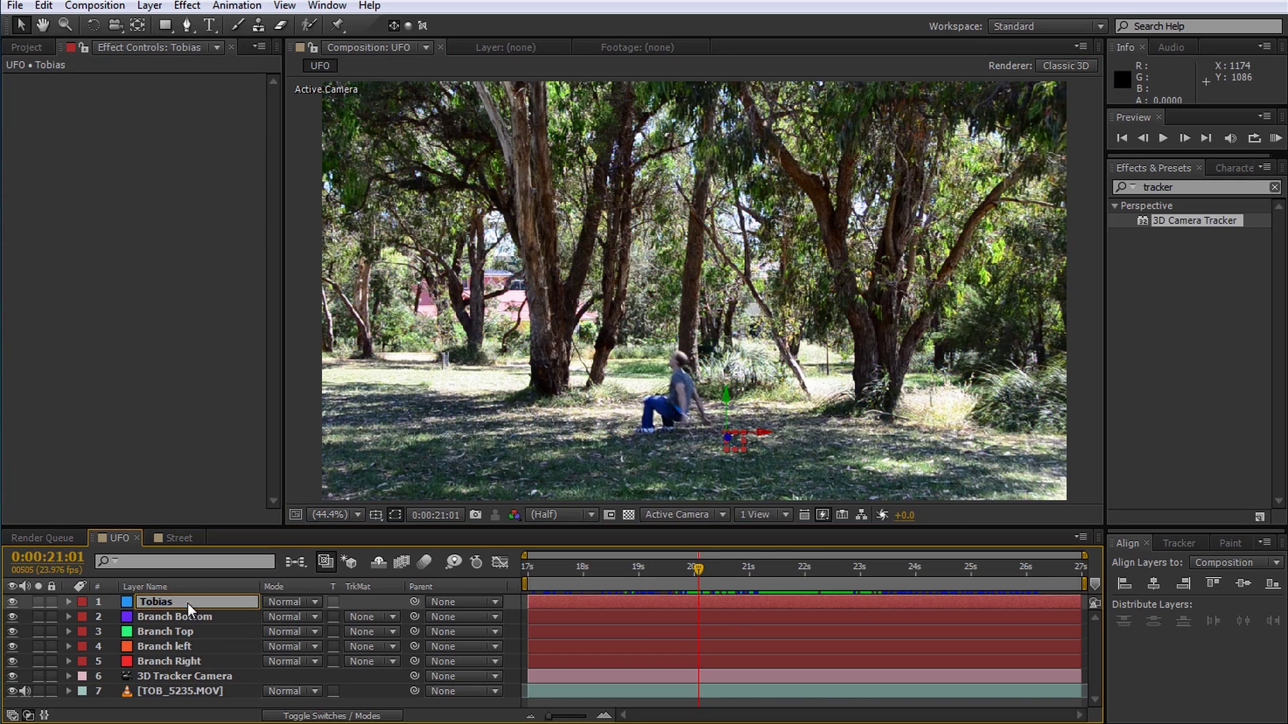
{"action": "left_click_drag", "start_coordinate": [698, 594], "coordinate": [881, 601]}
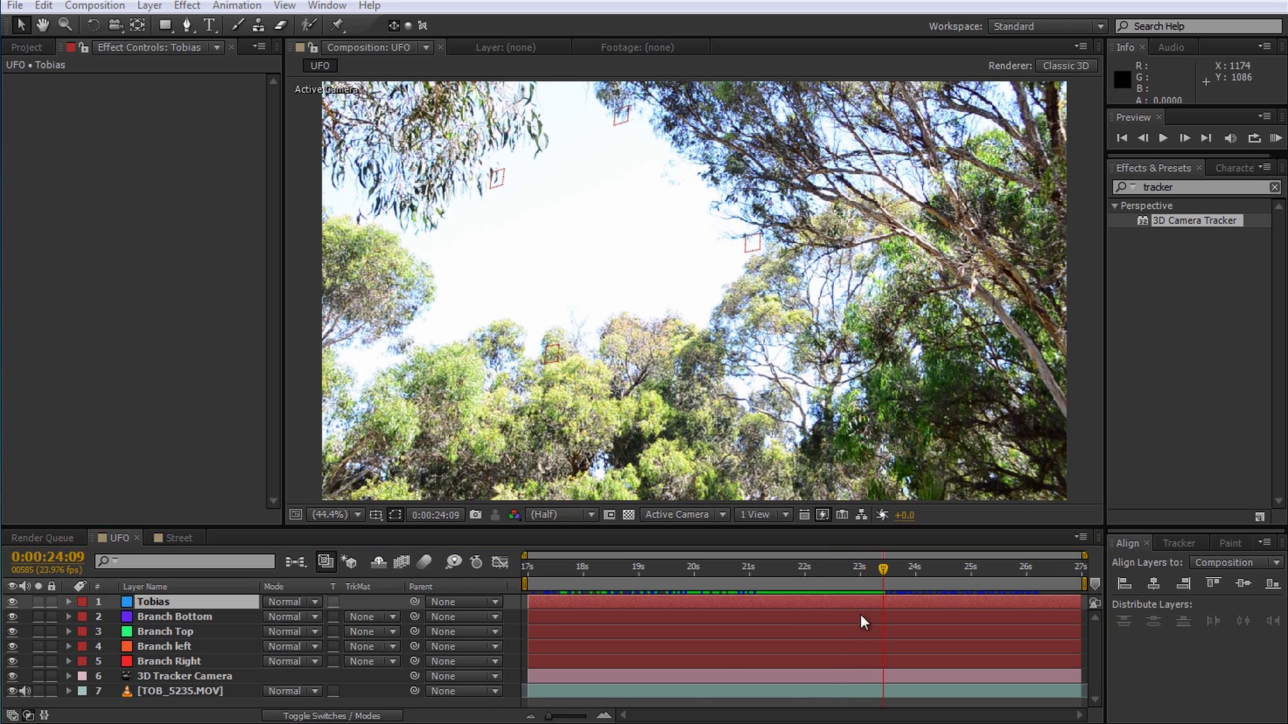
{"action": "key", "text": "alt+Tab"}
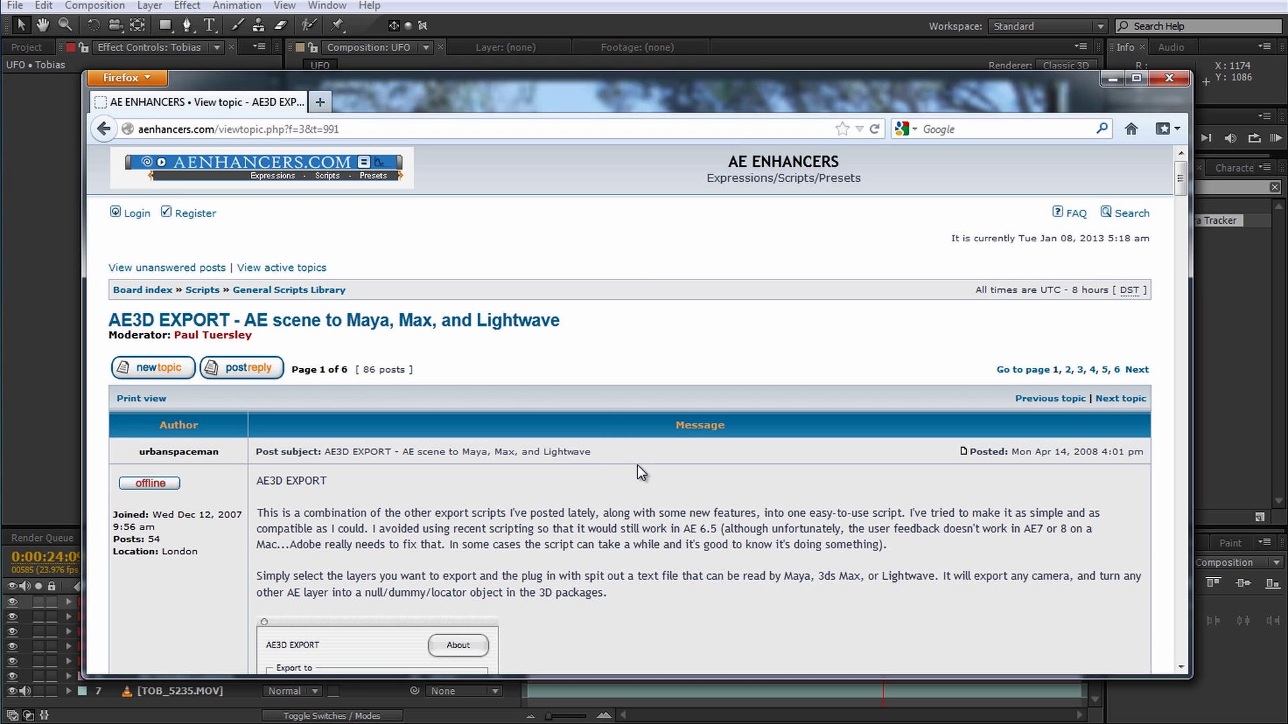
{"action": "scroll", "coordinate": [637, 466], "scroll_direction": "down", "scroll_amount": 3}
{"action": "scroll", "coordinate": [666, 405], "scroll_direction": "down", "scroll_amount": 5}
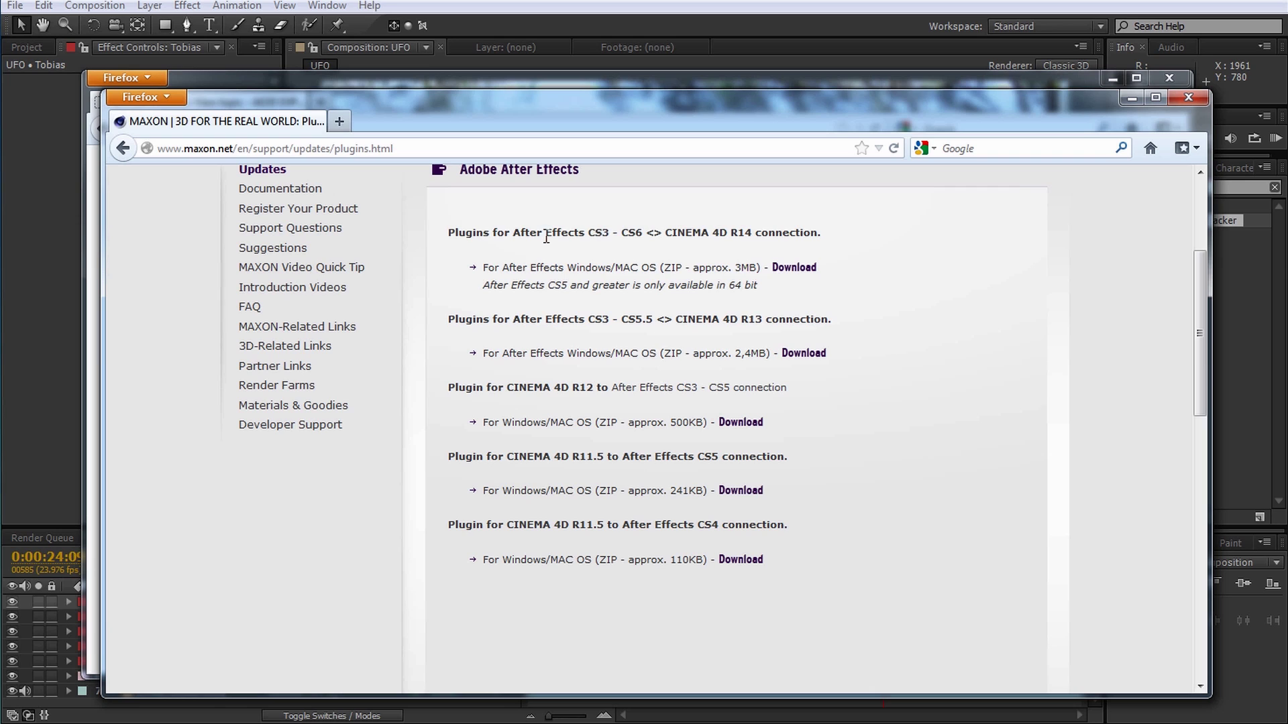
{"action": "left_click_drag", "start_coordinate": [446, 234], "coordinate": [817, 228]}
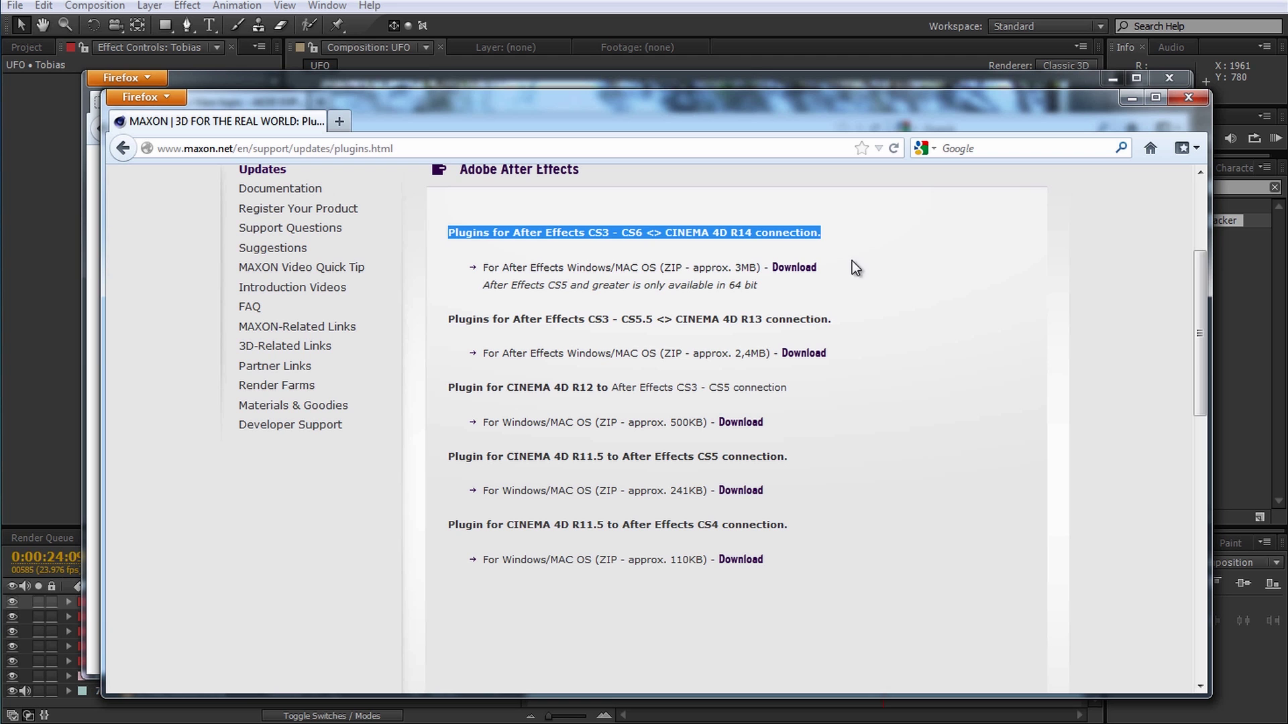
{"action": "left_click", "coordinate": [634, 7]}
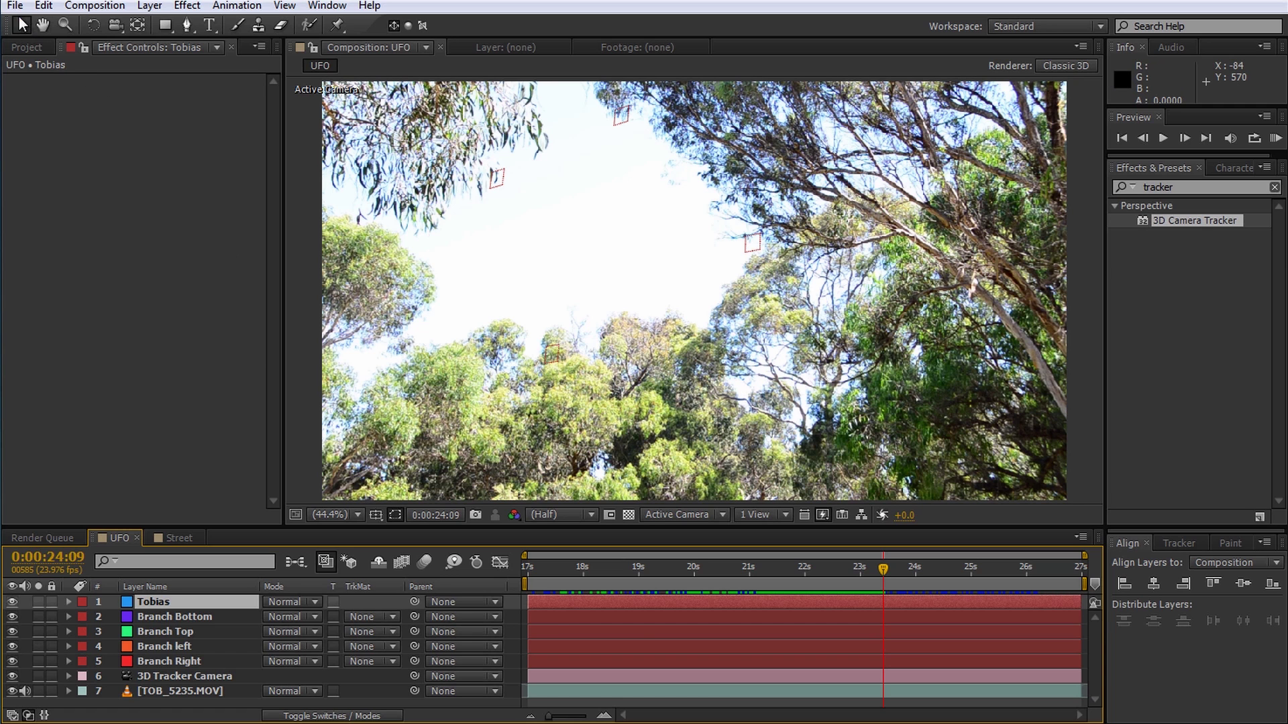
Launch the AE3D_Export.jsx script through File > Scripts > Run Script File.
{"action": "left_click", "coordinate": [15, 5]}
{"action": "mouse_move", "coordinate": [269, 517]}
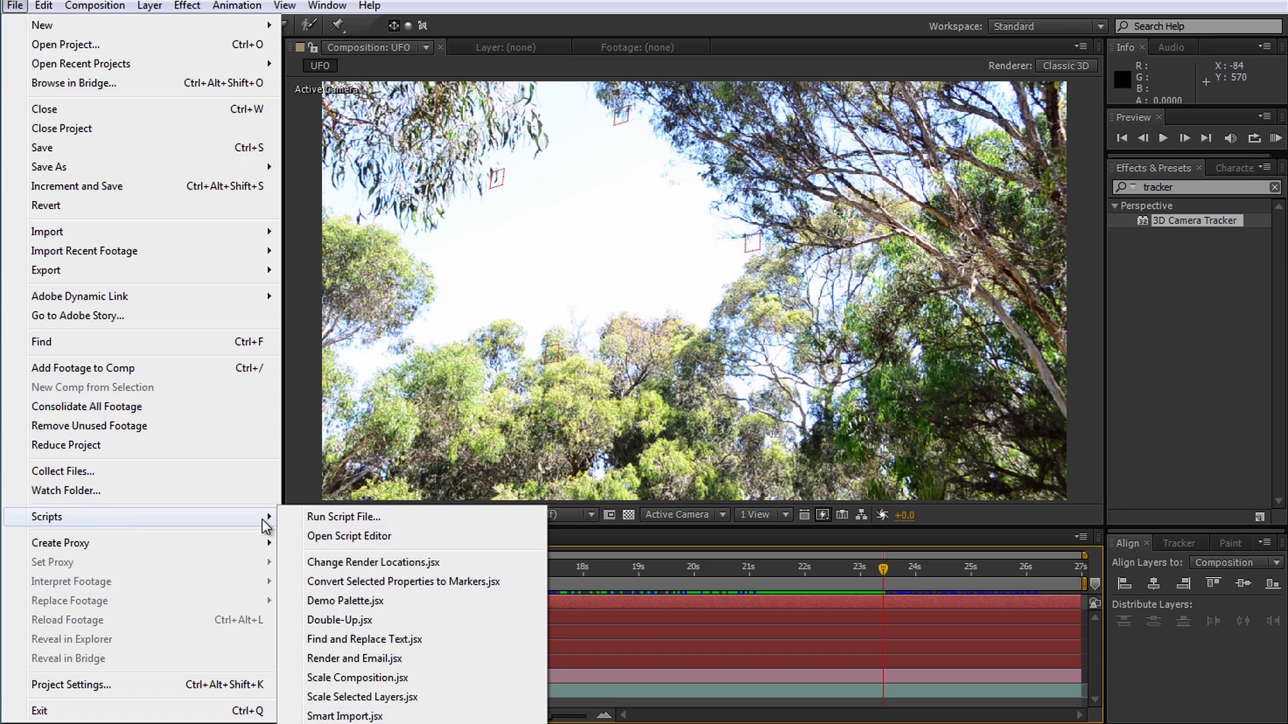
{"action": "left_click", "coordinate": [342, 523]}
{"action": "left_click_drag", "start_coordinate": [485, 26], "coordinate": [704, 187]}
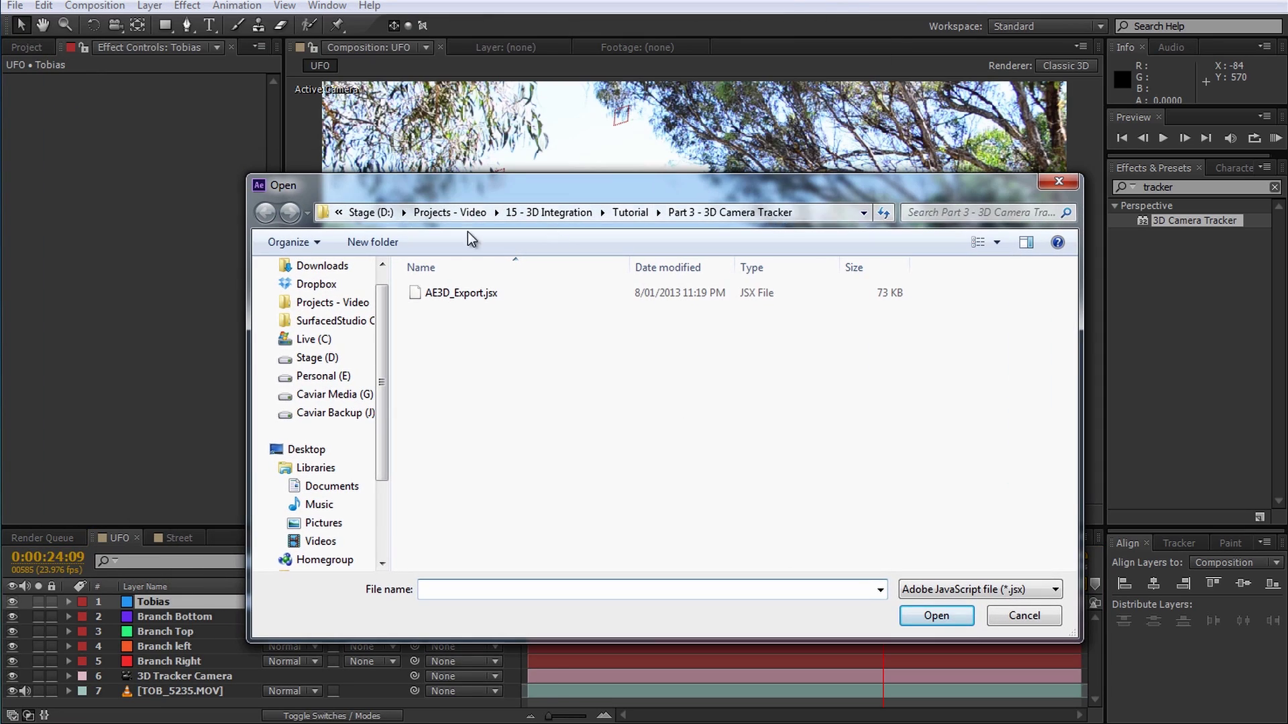
{"action": "double_click", "coordinate": [450, 296]}
{"action": "left_click_drag", "start_coordinate": [617, 212], "coordinate": [609, 197]}
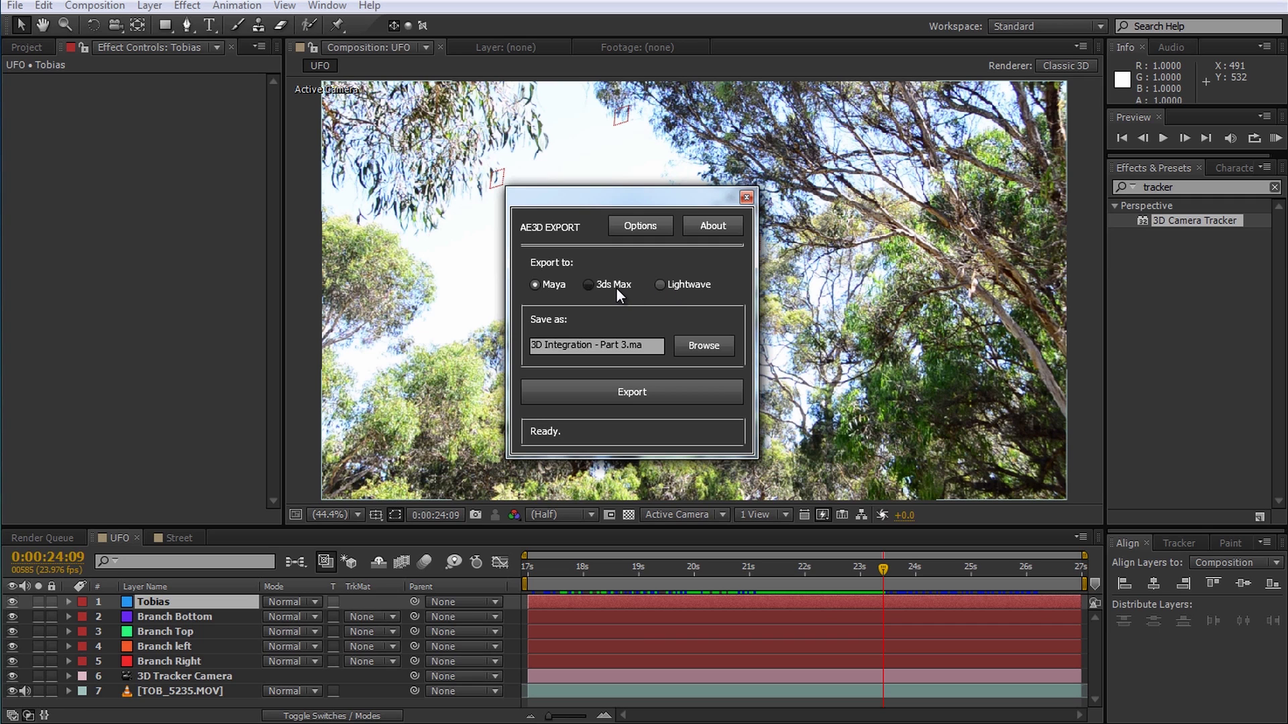
Set the exporter's world scale option to 1 : 1.
{"action": "left_click", "coordinate": [630, 231]}
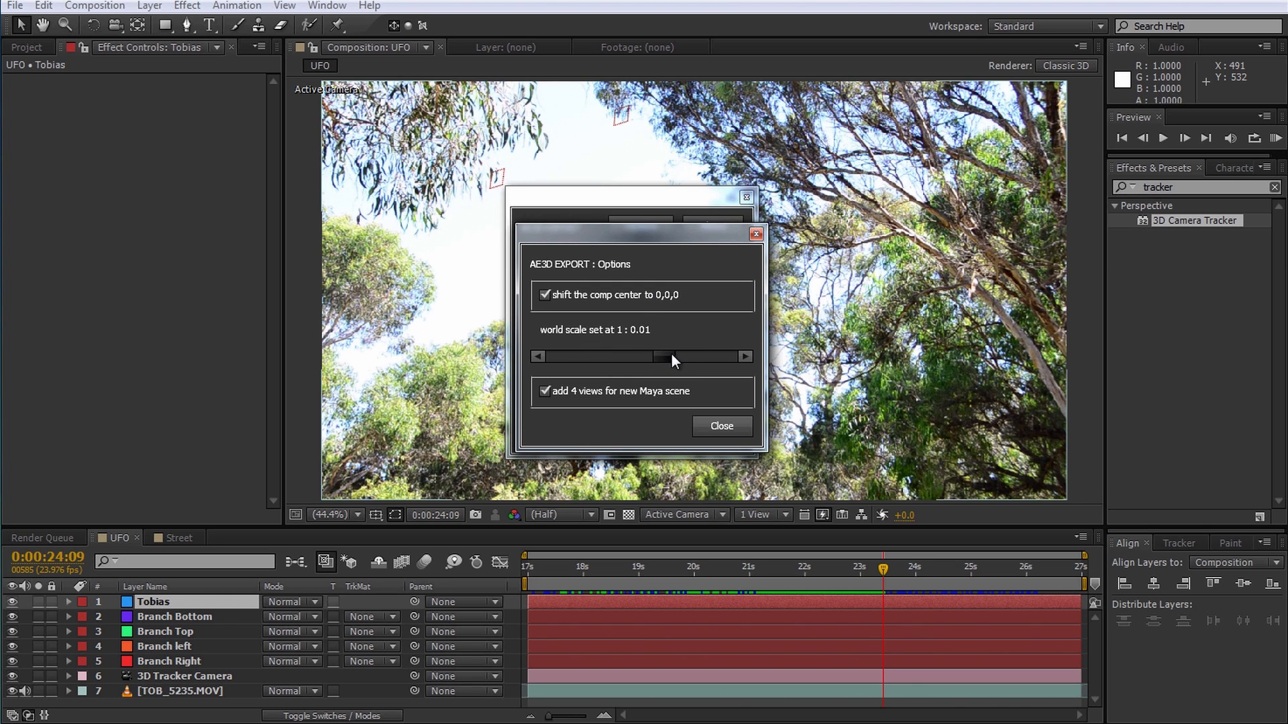
{"action": "left_click_drag", "start_coordinate": [671, 353], "coordinate": [692, 352]}
{"action": "left_click", "coordinate": [585, 357]}
{"action": "left_click", "coordinate": [715, 425]}
Select Tobias, the four branch nulls and the 3D Tracker Camera, and export them for 3ds Max.
{"action": "left_click_drag", "start_coordinate": [688, 204], "coordinate": [1195, 256]}
{"action": "left_click_drag", "start_coordinate": [884, 570], "coordinate": [706, 577]}
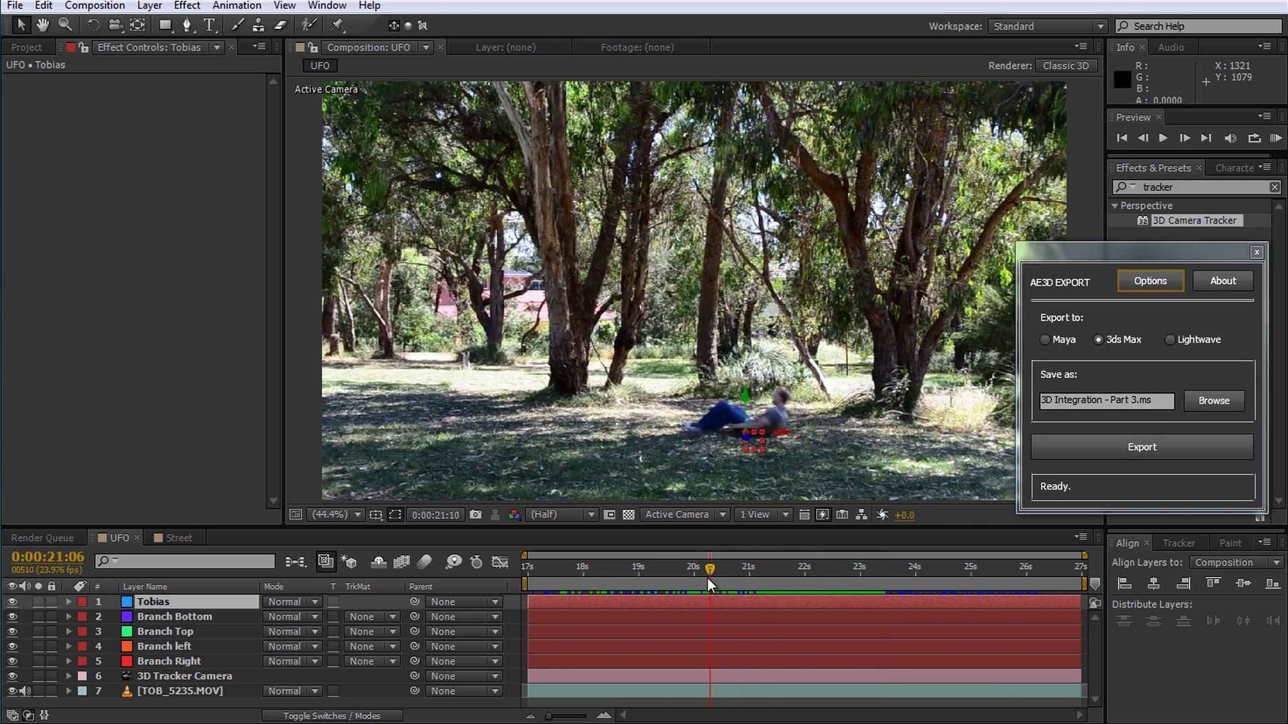
{"action": "left_click", "coordinate": [158, 661], "text": "shift"}
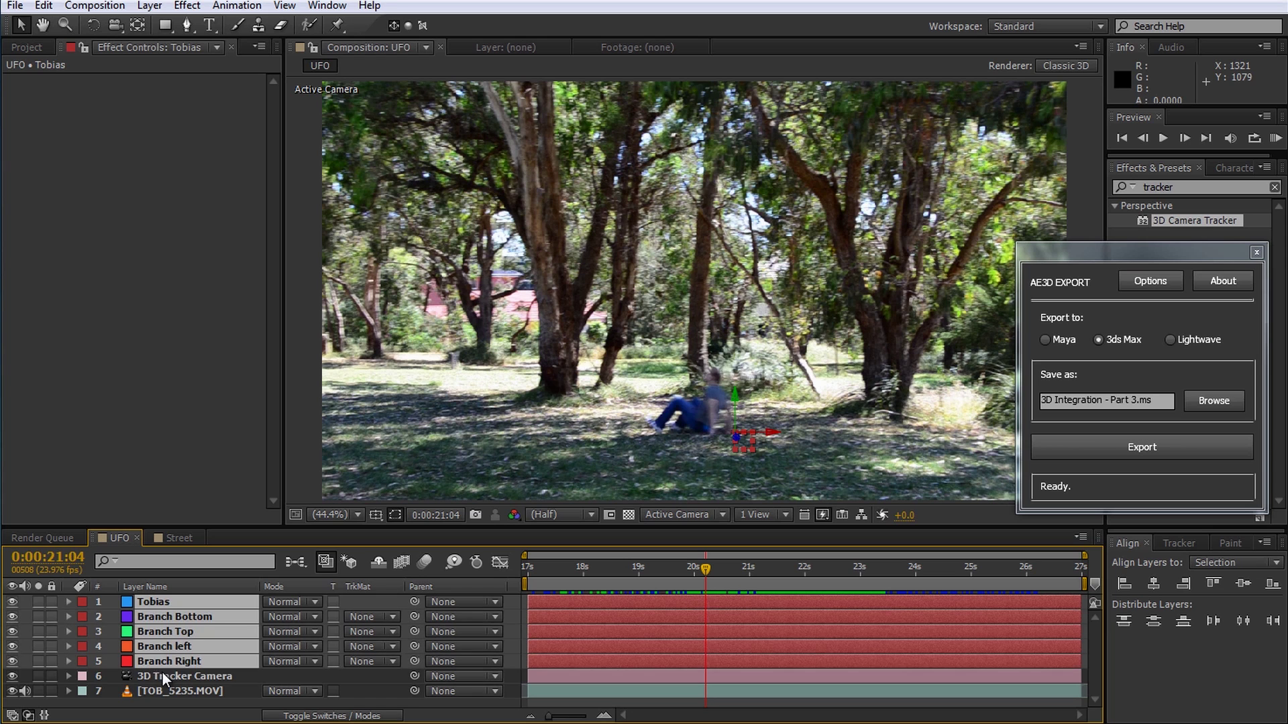
{"action": "left_click", "coordinate": [162, 673], "text": "shift"}
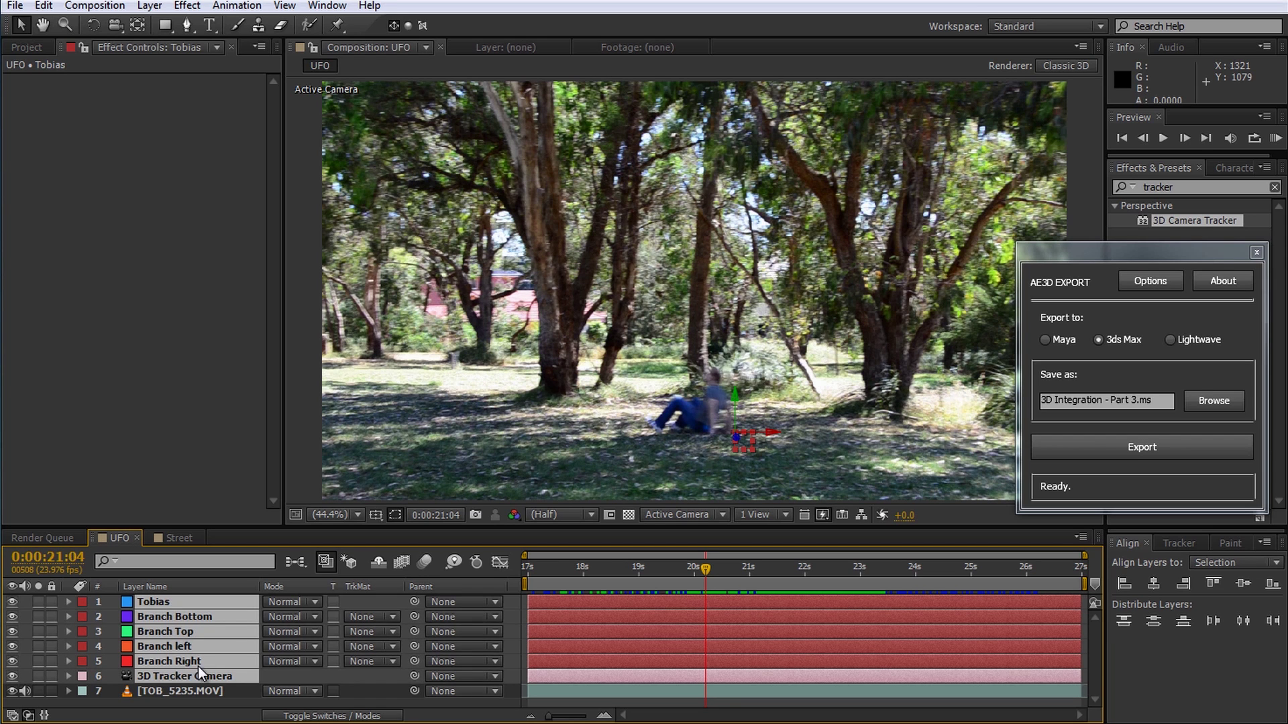
{"action": "left_click", "coordinate": [1141, 446]}
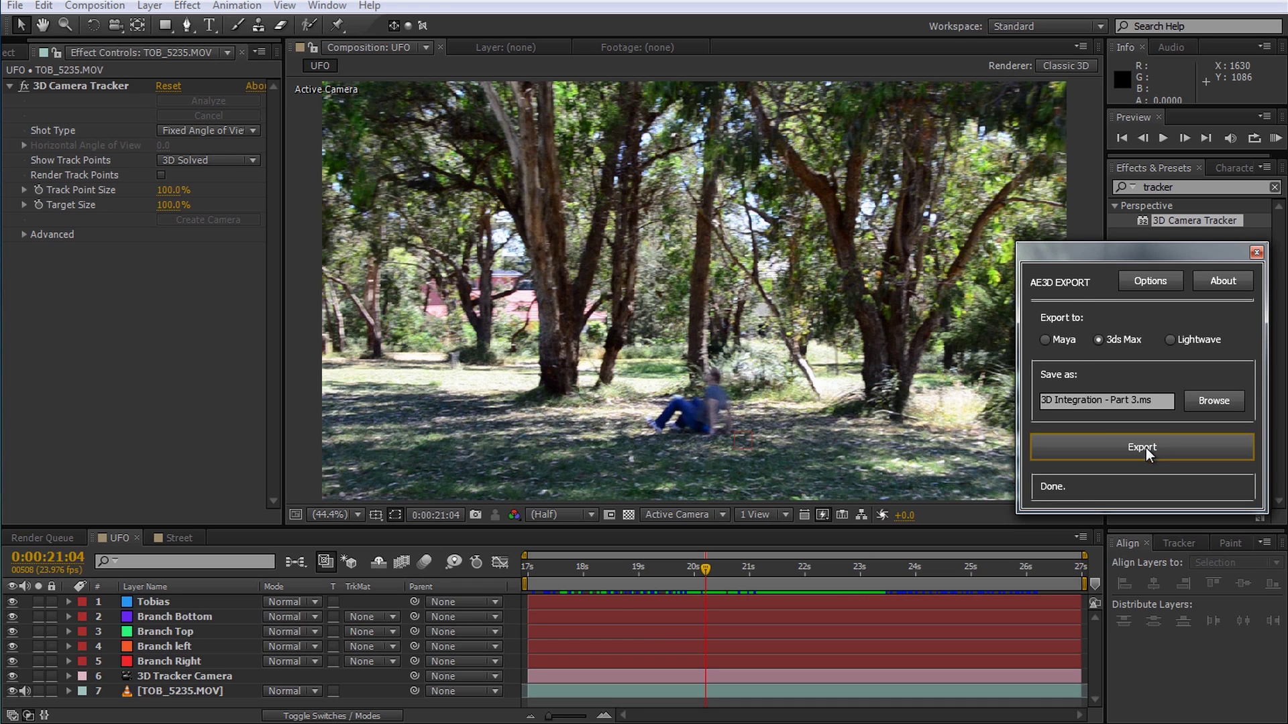
{"action": "left_click", "coordinate": [1145, 448]}
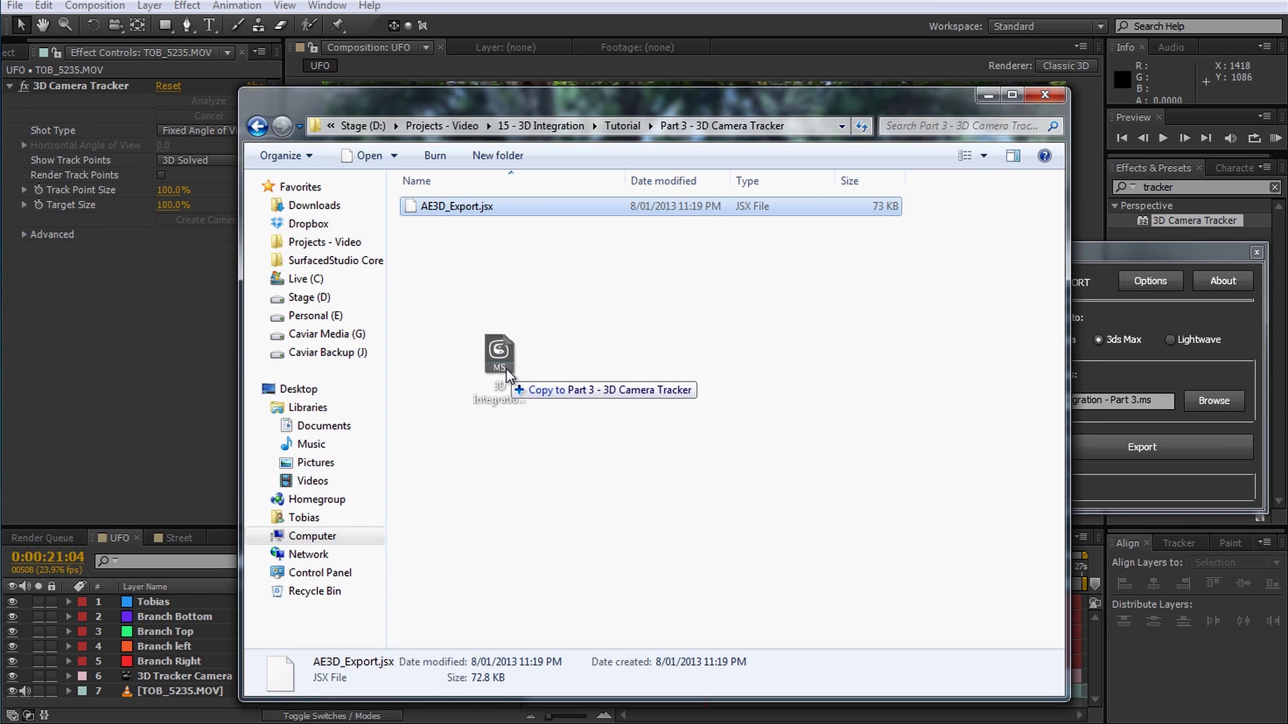
Copy '3D Integration - Part 3.ms' into the Part 3 - 3D Camera Tracker folder and open it in a text editor.
{"action": "left_click_drag", "start_coordinate": [500, 366], "coordinate": [509, 376]}
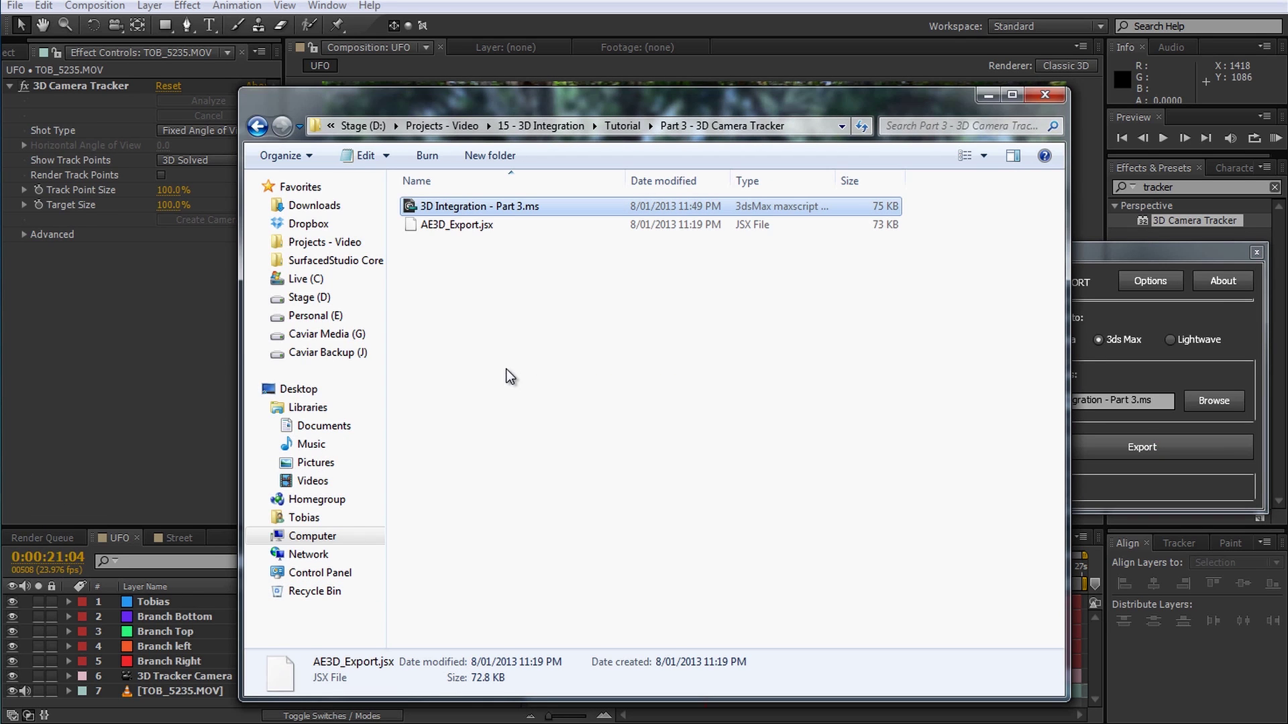
{"action": "right_click", "coordinate": [531, 214]}
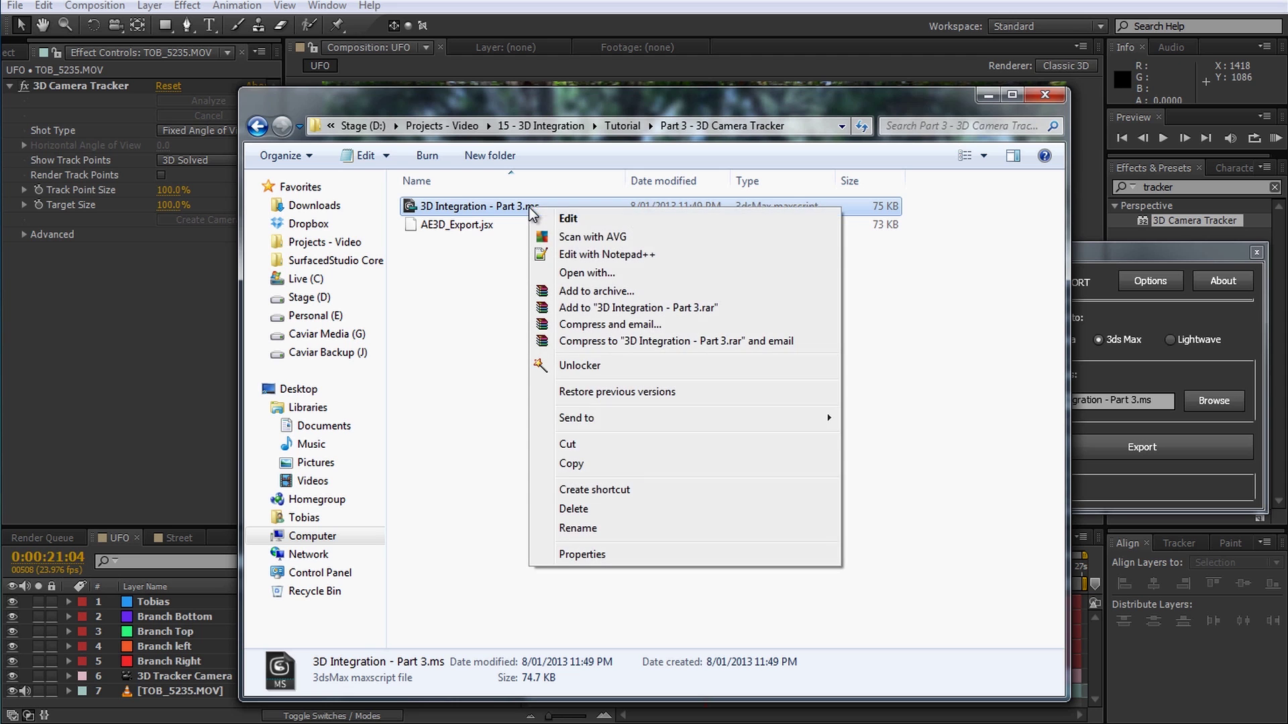
{"action": "left_click", "coordinate": [625, 254]}
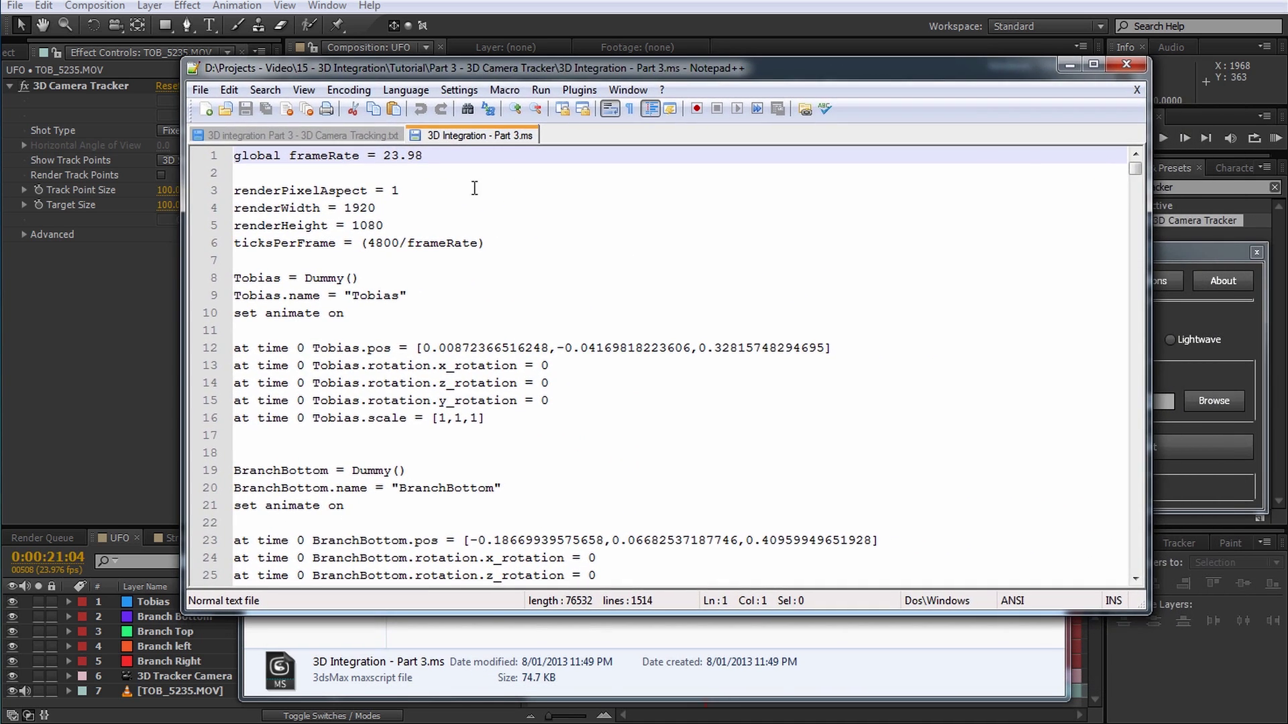
Find the Tobias and BranchTop null entries in the exported script.
{"action": "left_click", "coordinate": [455, 292]}
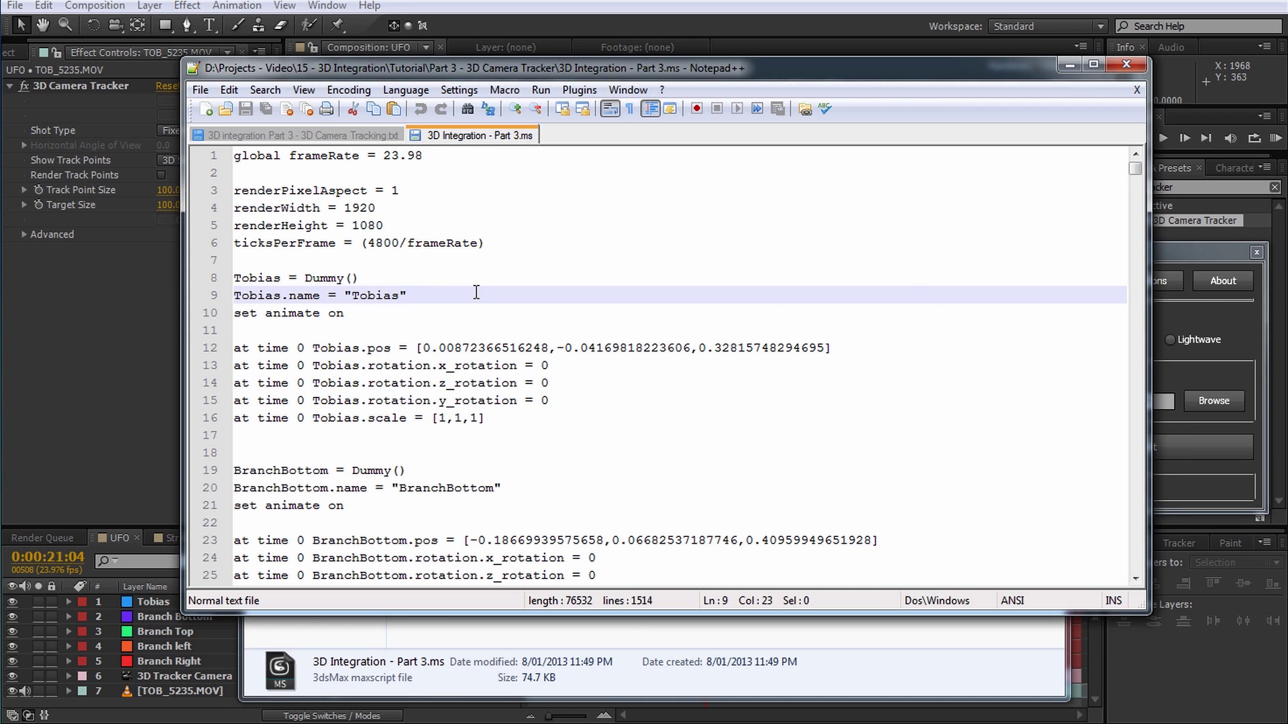
{"action": "key", "text": "ctrl+f"}
{"action": "type", "text": "Tobias"}
{"action": "key", "text": "Return"}
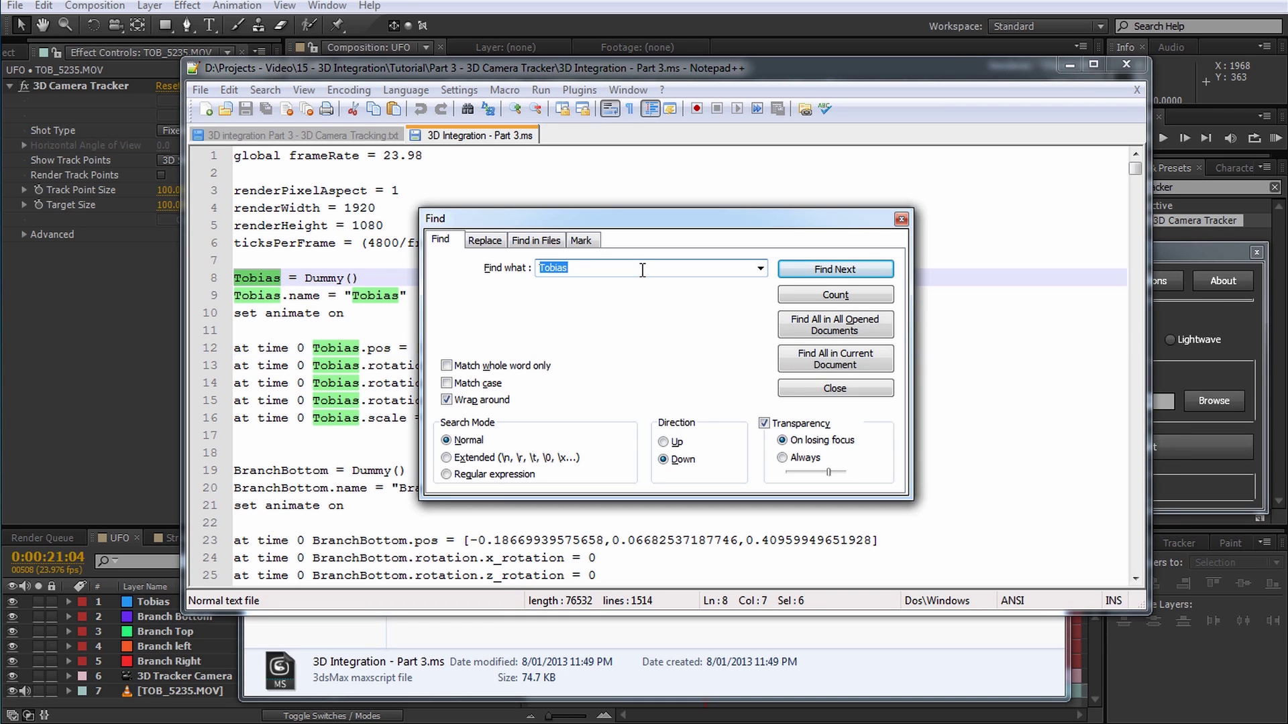
{"action": "type", "text": "BranchTop"}
{"action": "key", "text": "Return"}
Review the camera keyframe lines further down, then return to After Effects.
{"action": "key", "text": "Escape"}
{"action": "scroll", "coordinate": [597, 358], "scroll_direction": "down", "scroll_amount": 20}
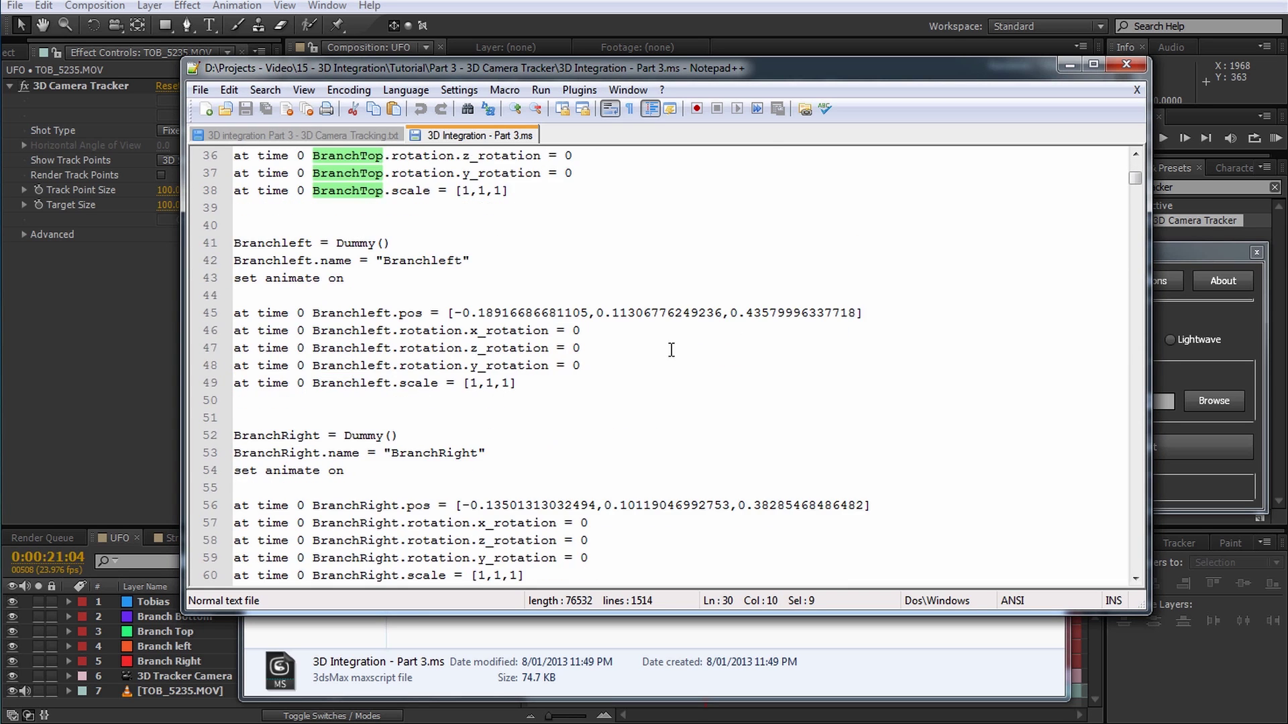
{"action": "scroll", "coordinate": [787, 327], "scroll_direction": "down", "scroll_amount": 3}
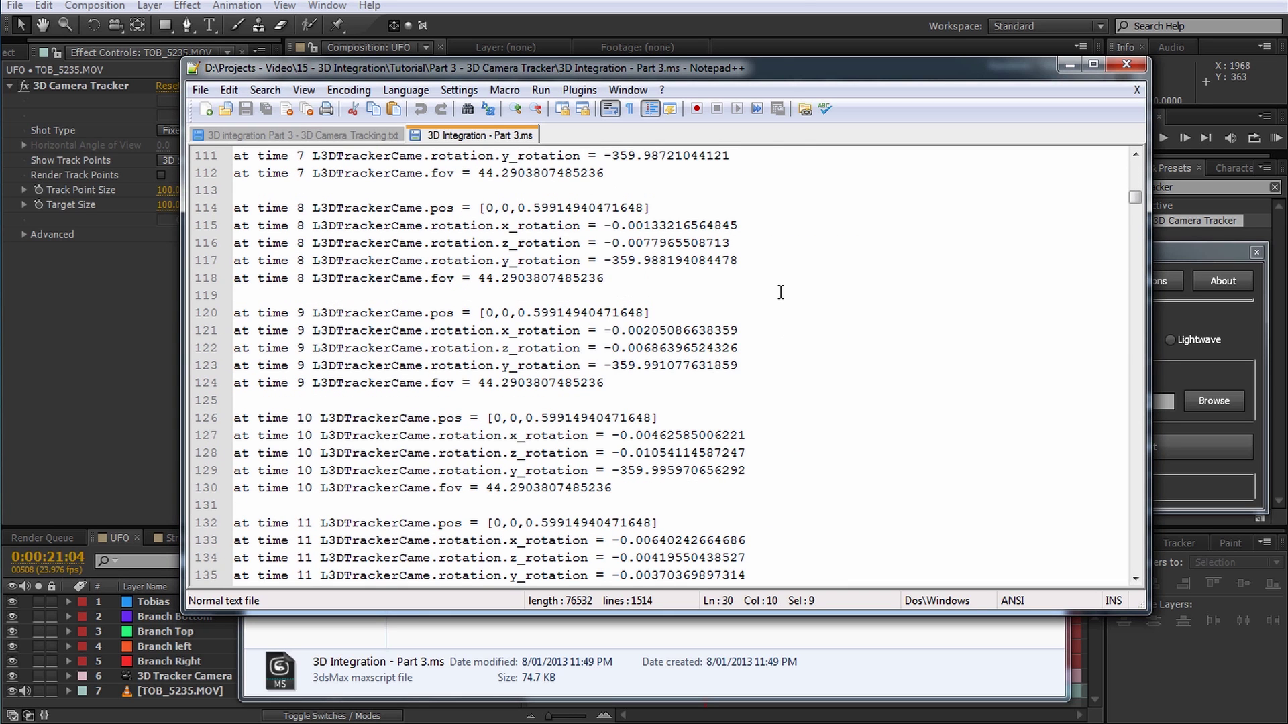
{"action": "left_click", "coordinate": [801, 2]}
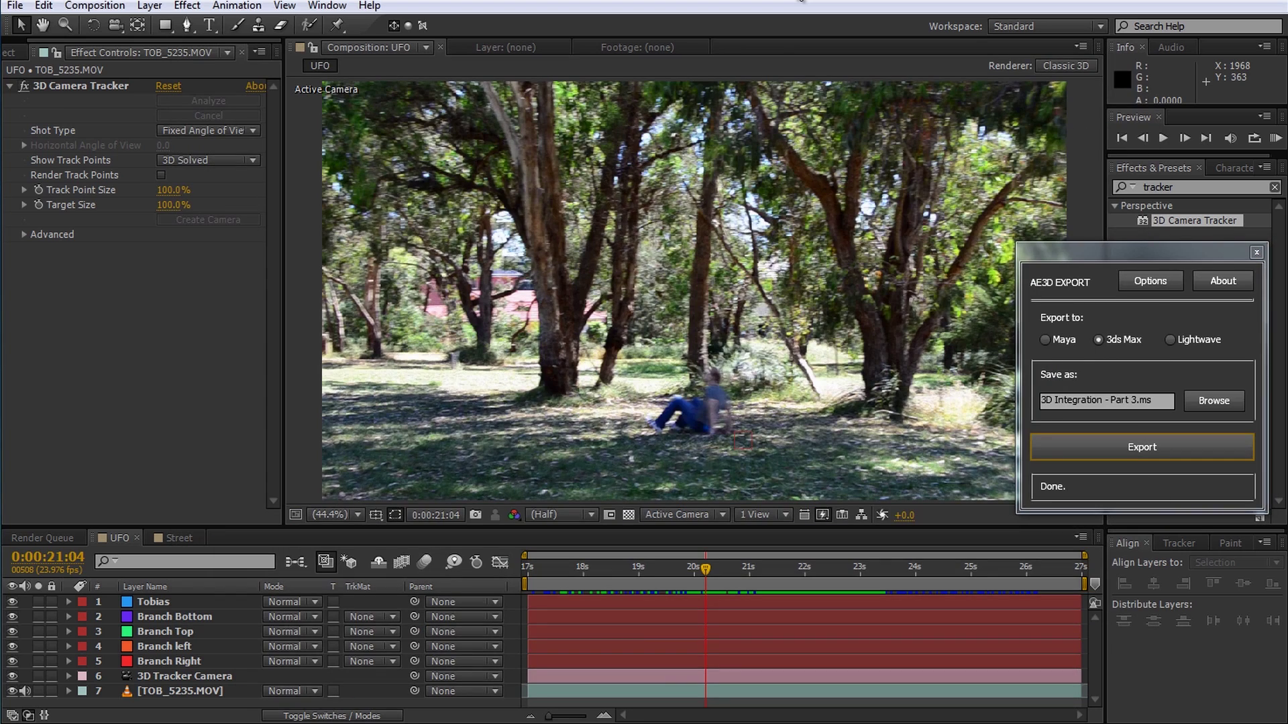